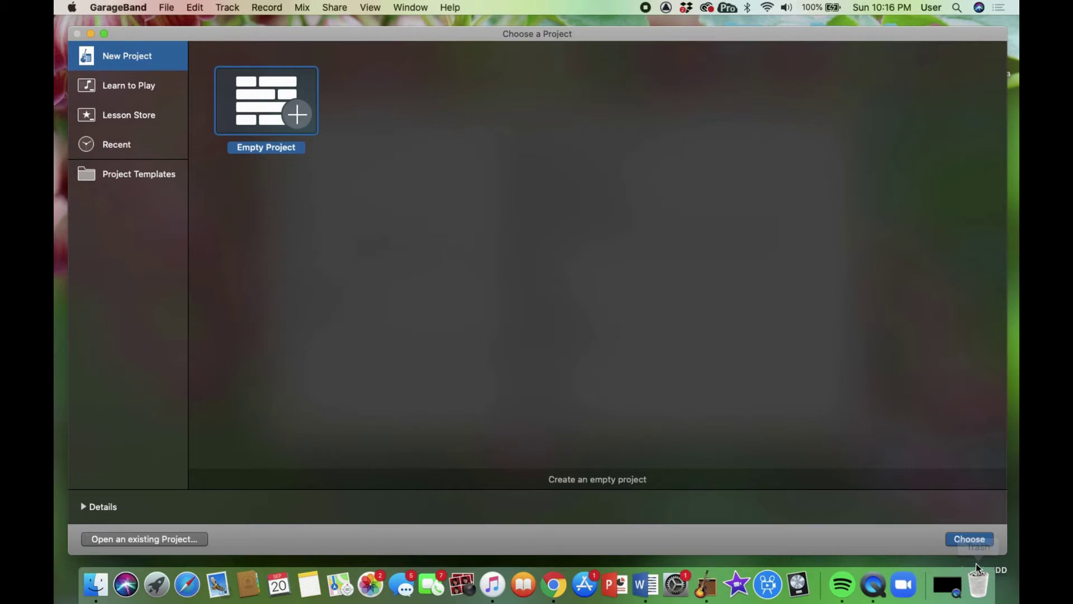
- Start an empty project with a single microphone audio track, Audio 1
left_click(973, 539)
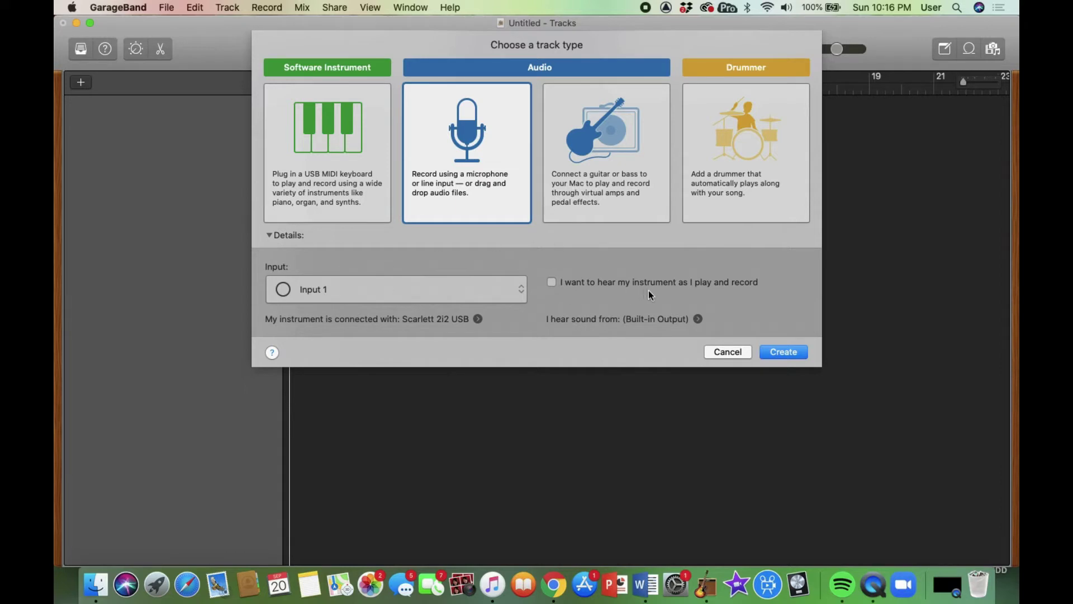
left_click(782, 351)
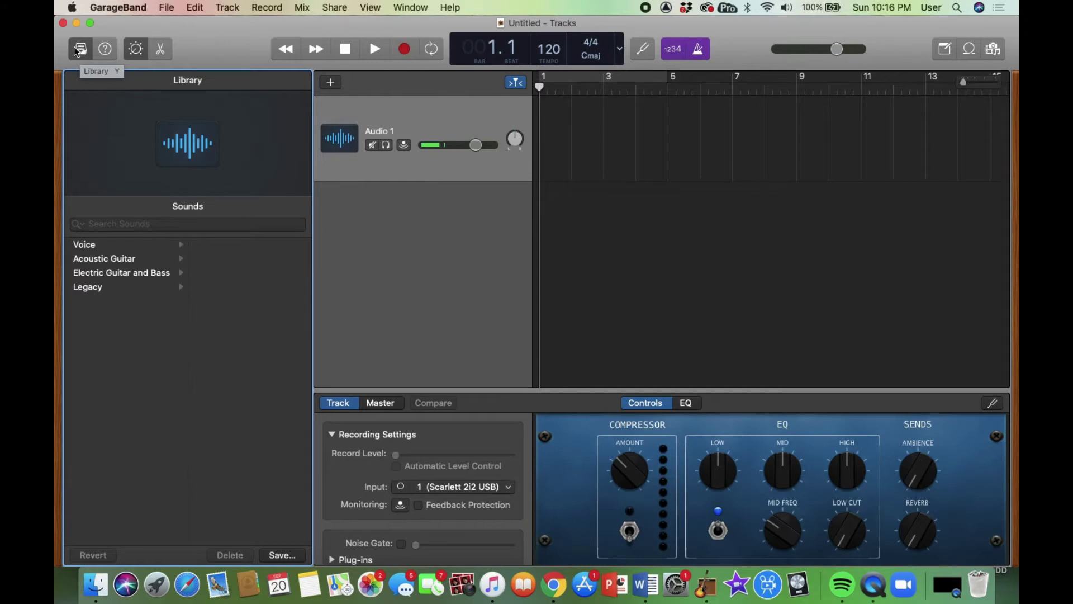
- Hide the Library and duplicate the audio track until Audio 1 through Audio 6 exist
left_click(80, 51)
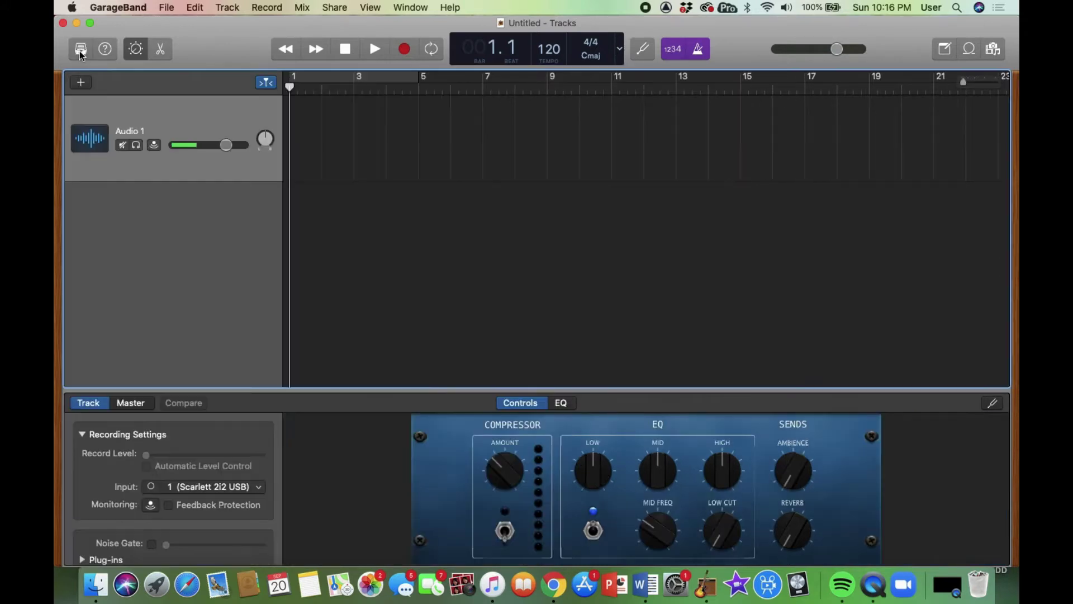
left_click(228, 8)
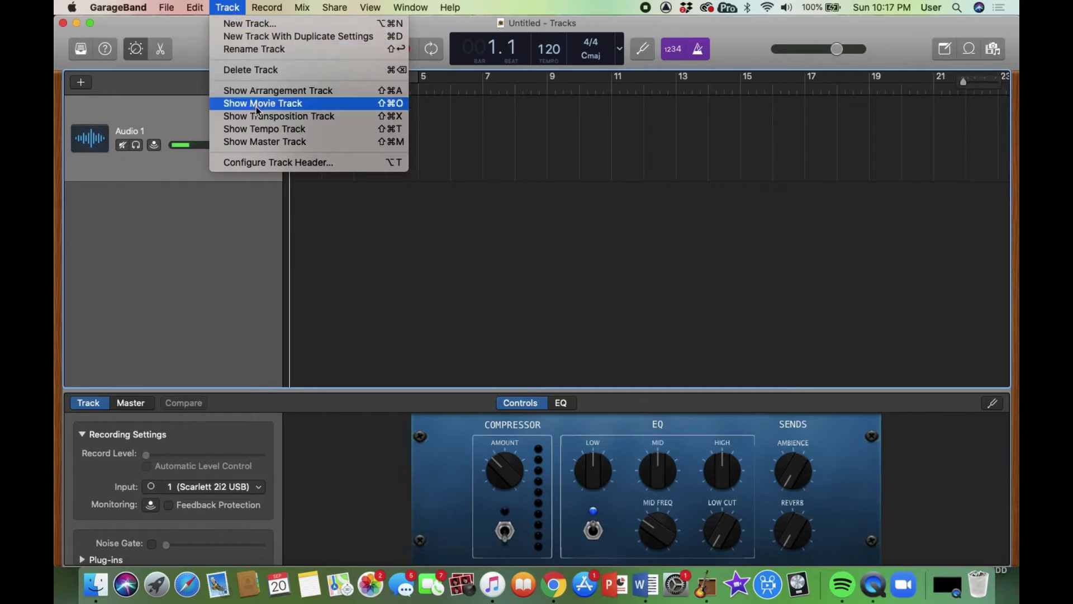
left_click(250, 39)
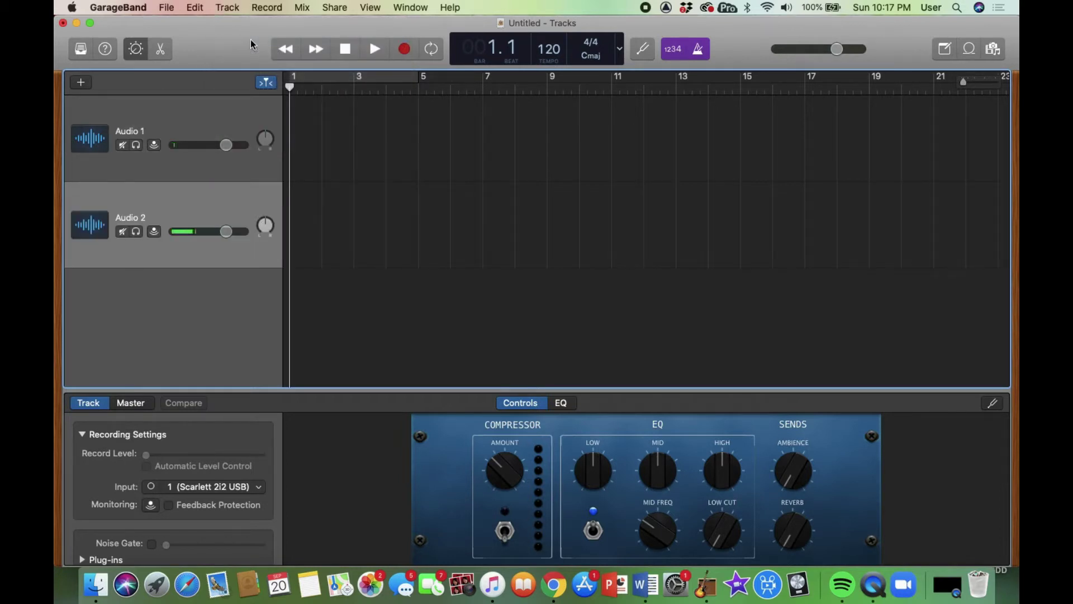
key("super+d")
key("super+d")
key("super+d")
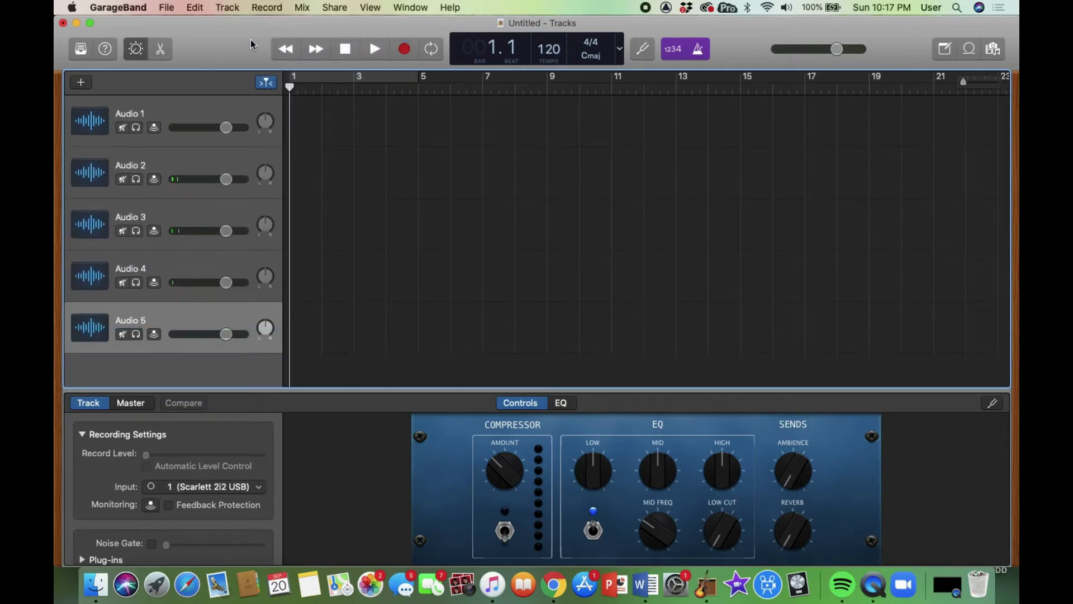
key("super+d")
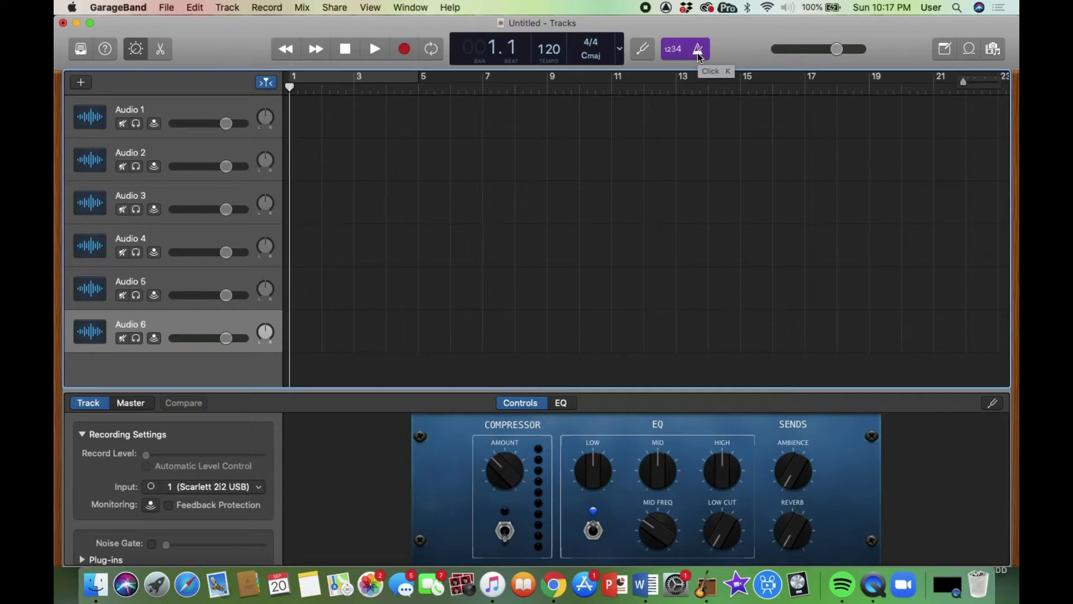
- Disable the metronome click and Snap to Grid, then bring up the I Saw the Light folder
left_click(698, 55)
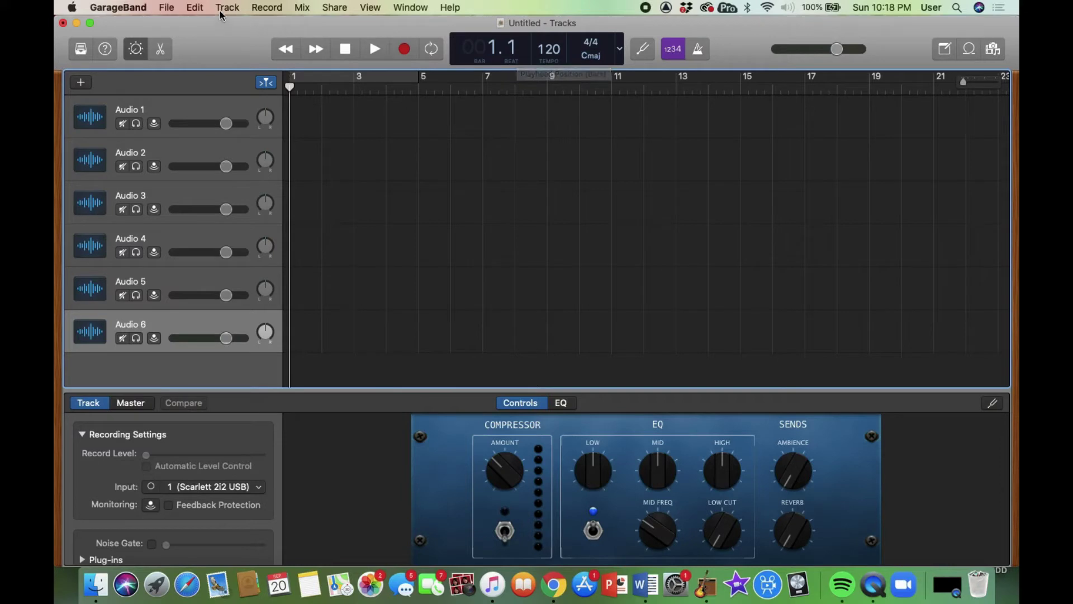
left_click(195, 8)
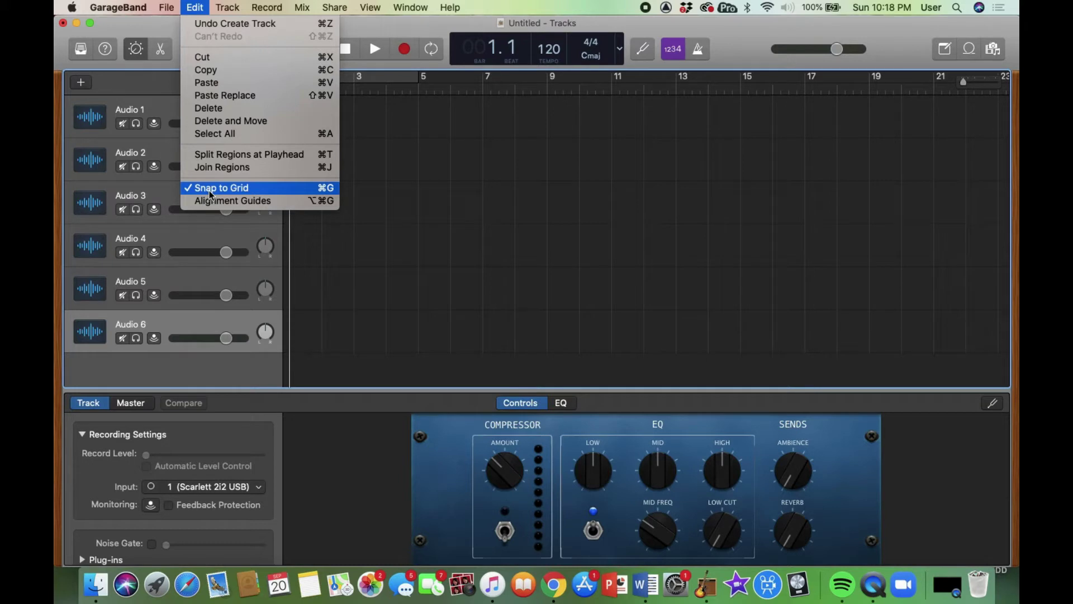
left_click(209, 188)
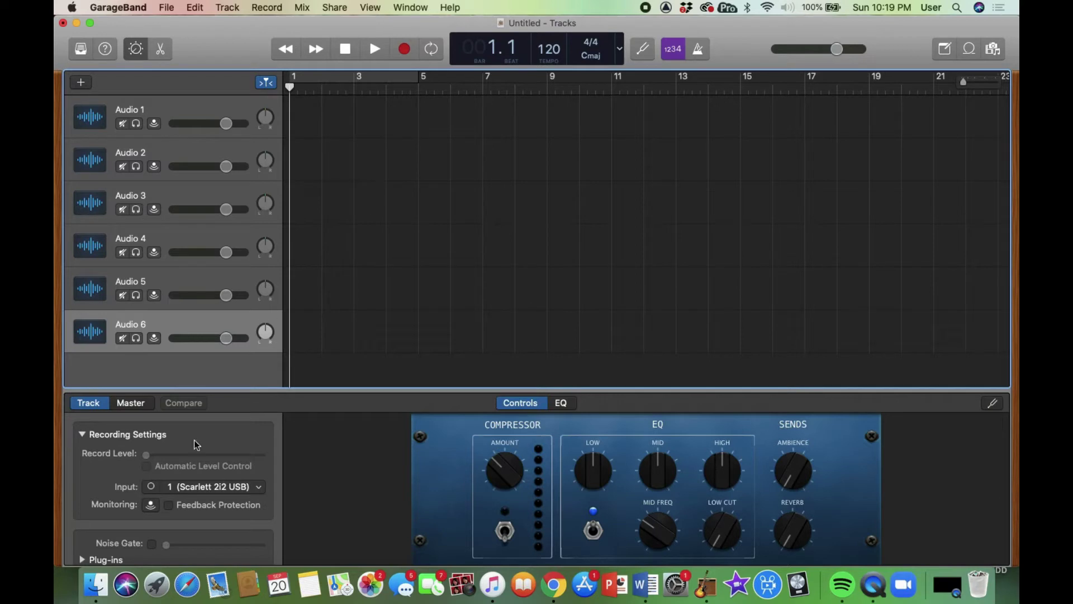
left_click(95, 586)
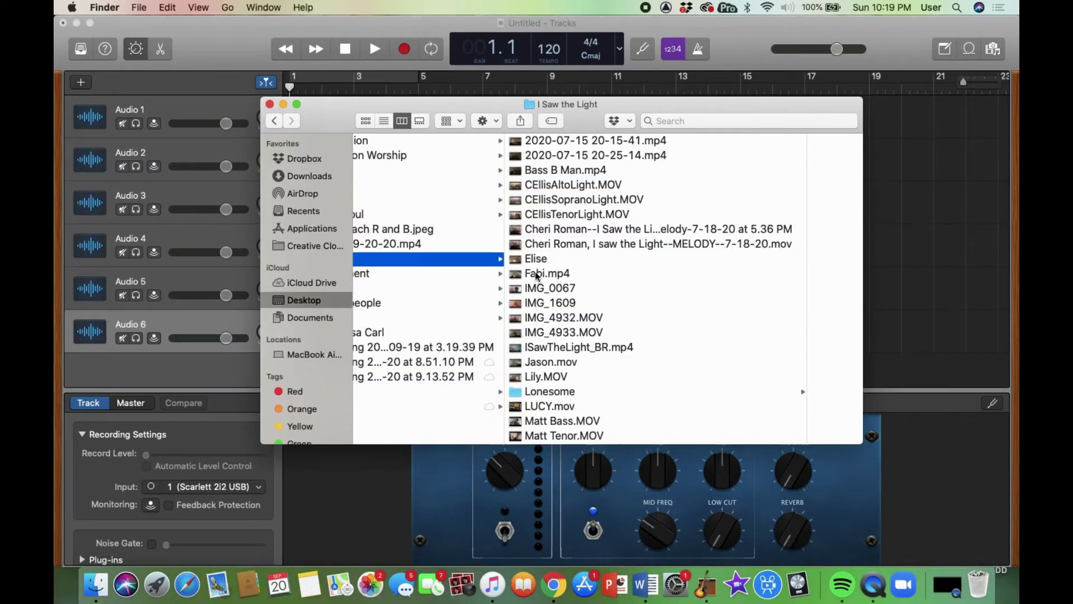
- Drag the Elise video from Finder into the tracks area and close its movie viewer
left_click_drag(645, 106, 779, 213)
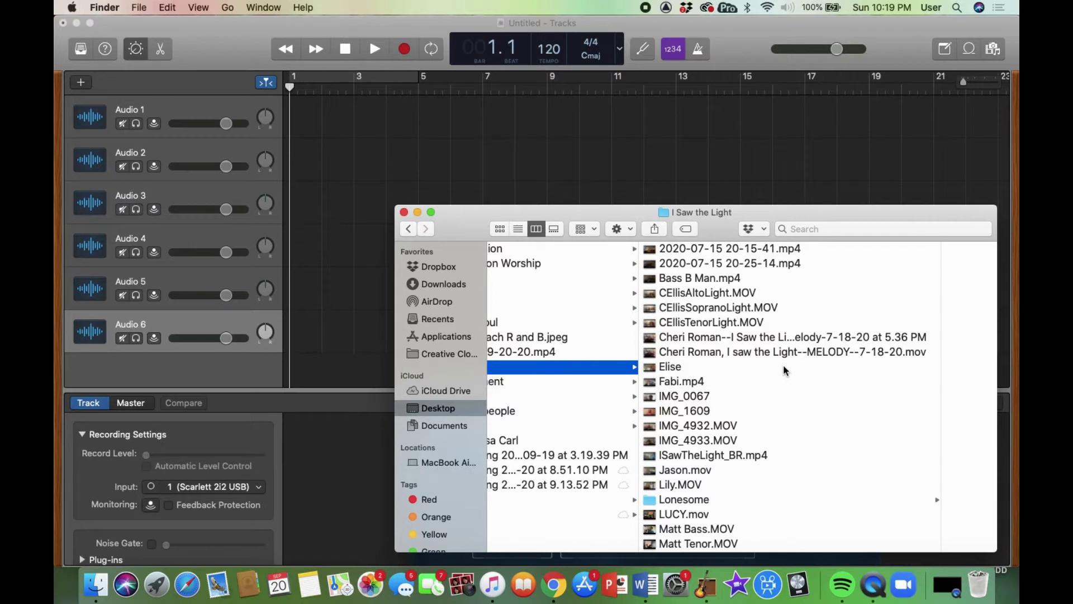
left_click(669, 364)
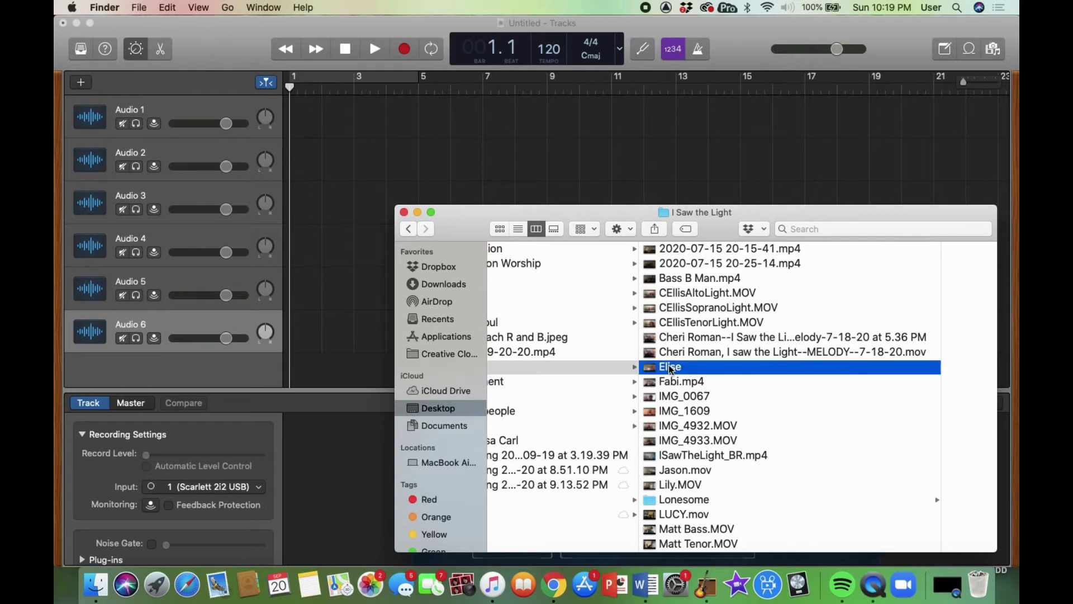
left_click_drag(668, 365, 335, 110)
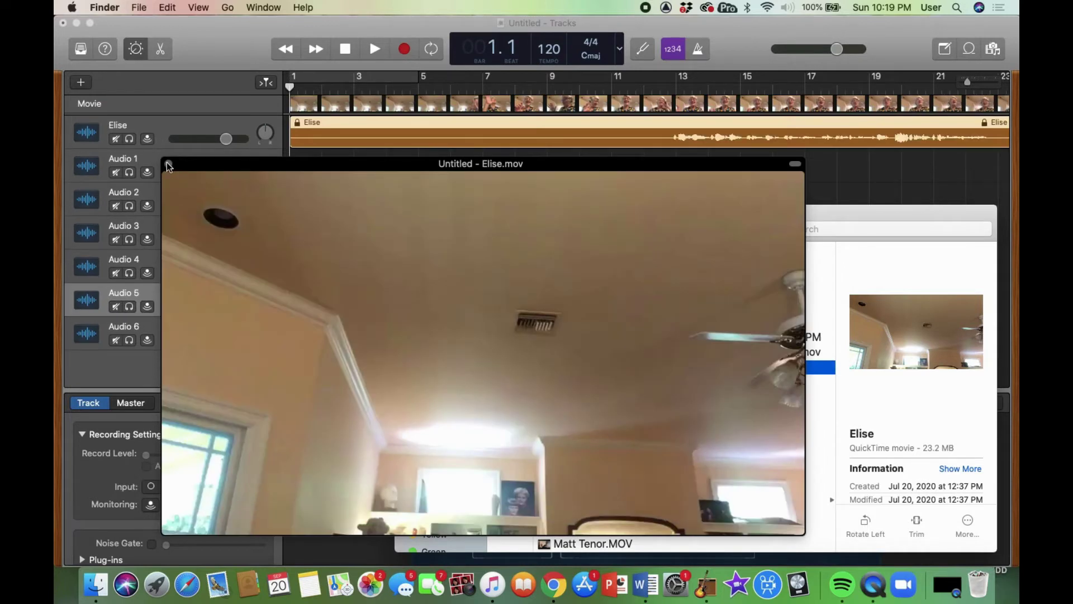
left_click(169, 164)
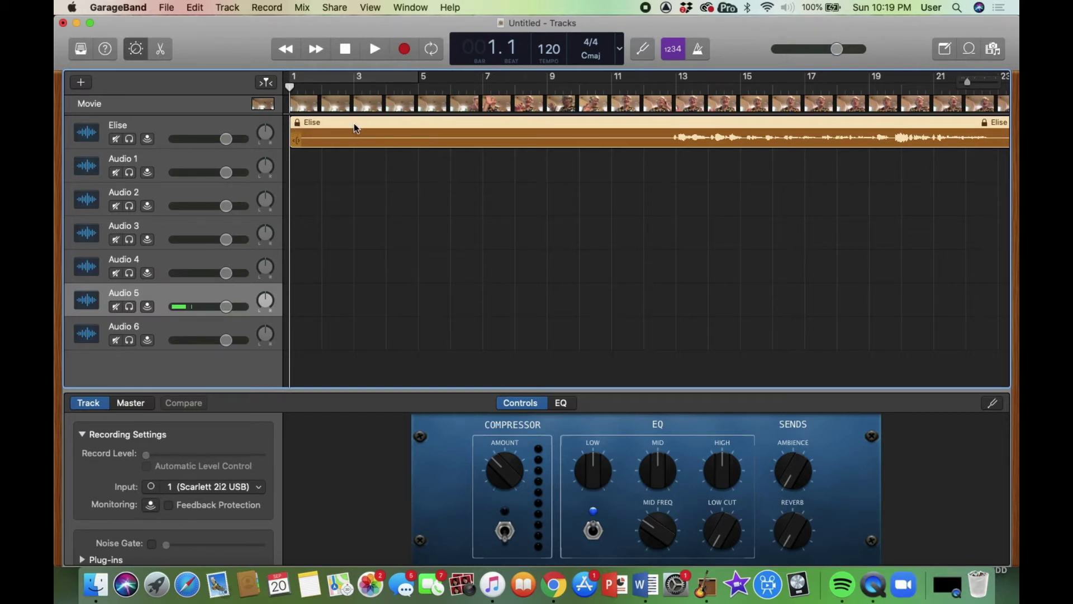
left_click(235, 129)
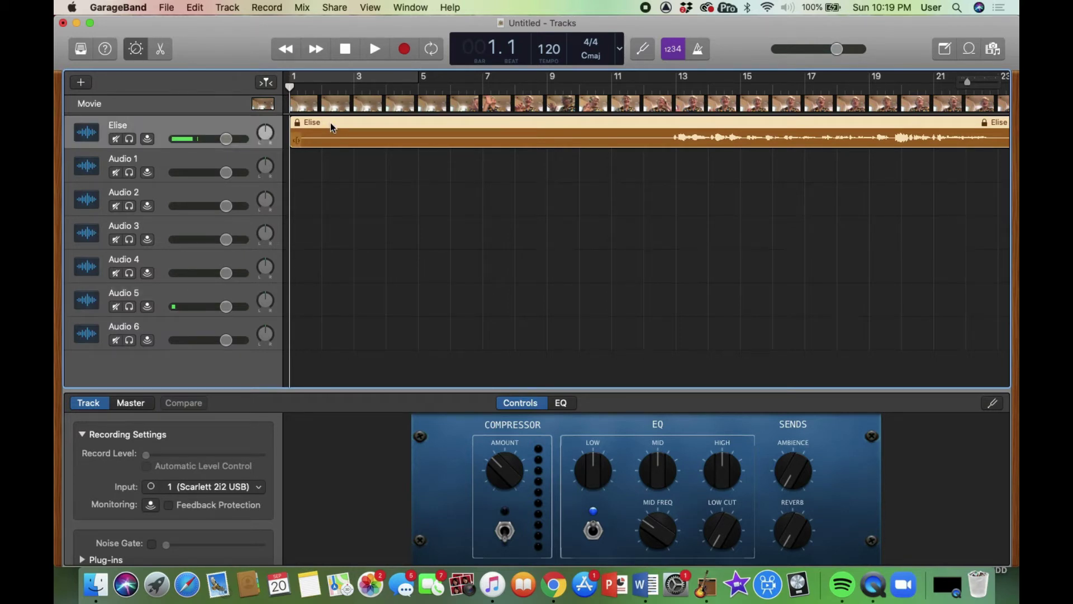
- Copy the Elise region, paste it onto Audio 6, and return the playhead to bar 1
left_click(194, 8)
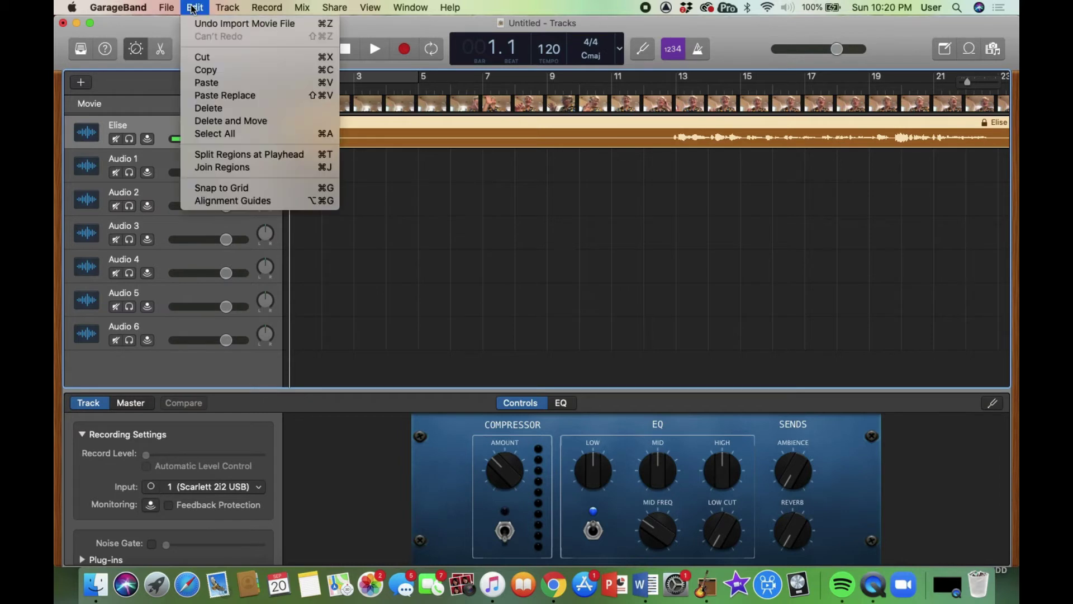
left_click(202, 70)
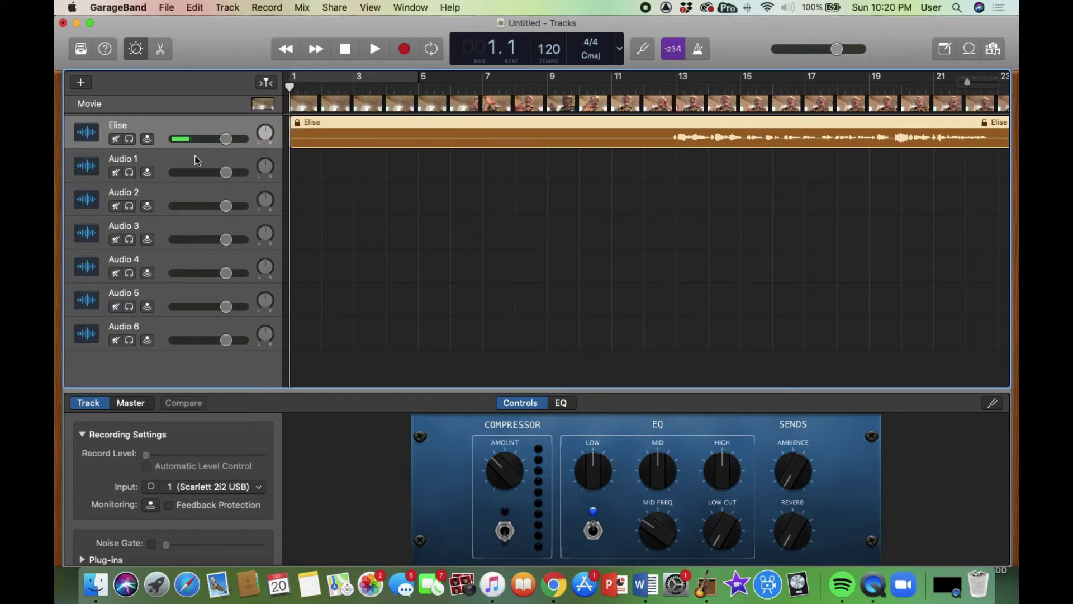
left_click(212, 327)
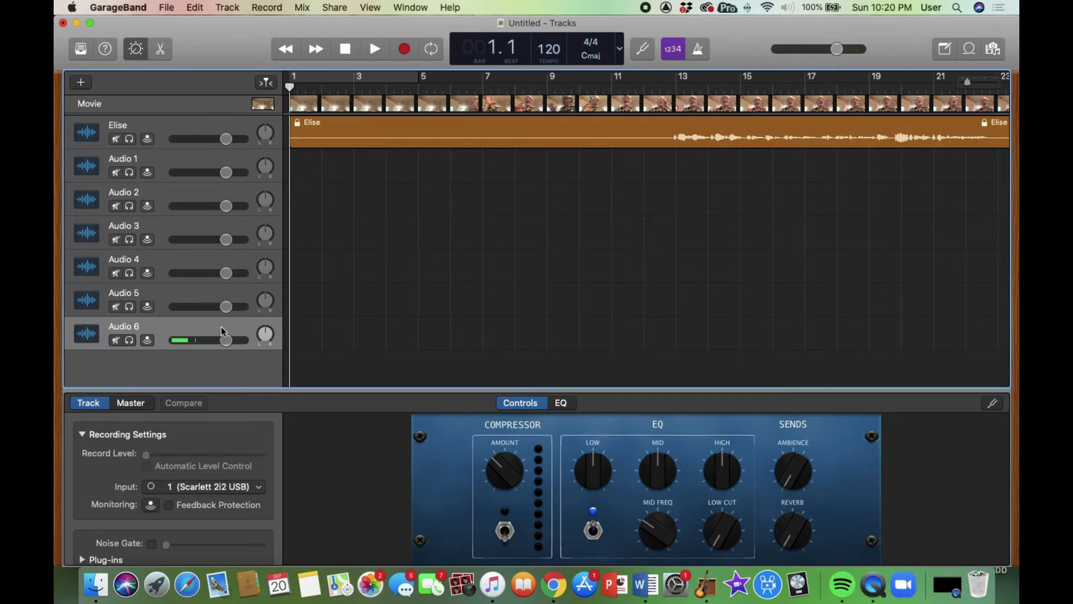
key("super+v")
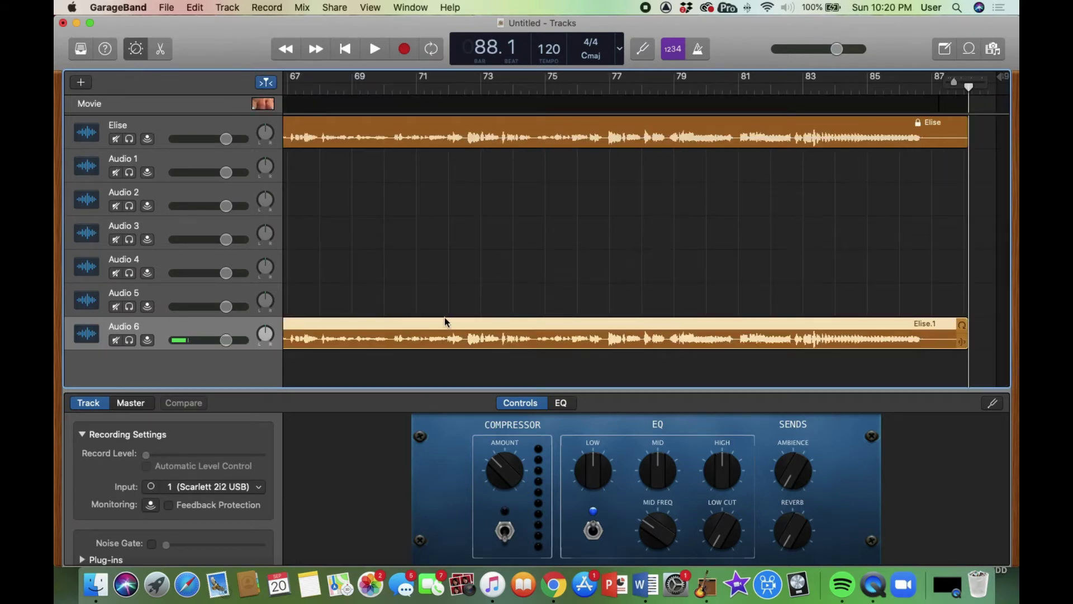
left_click(345, 49)
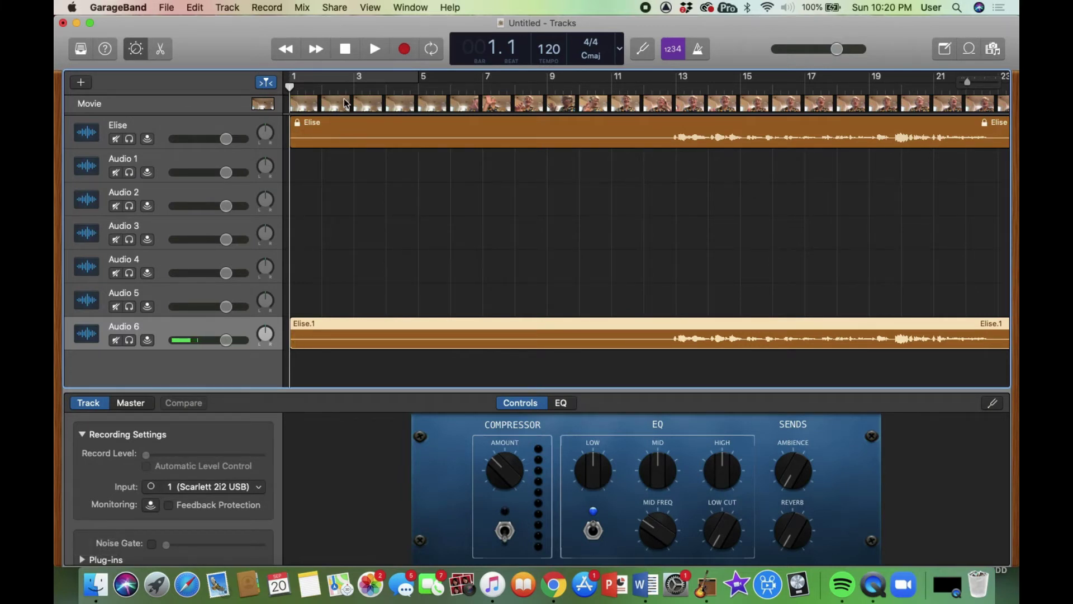
- Import the Fabi video from the I Saw the Light folder and close its viewer
left_click(97, 587)
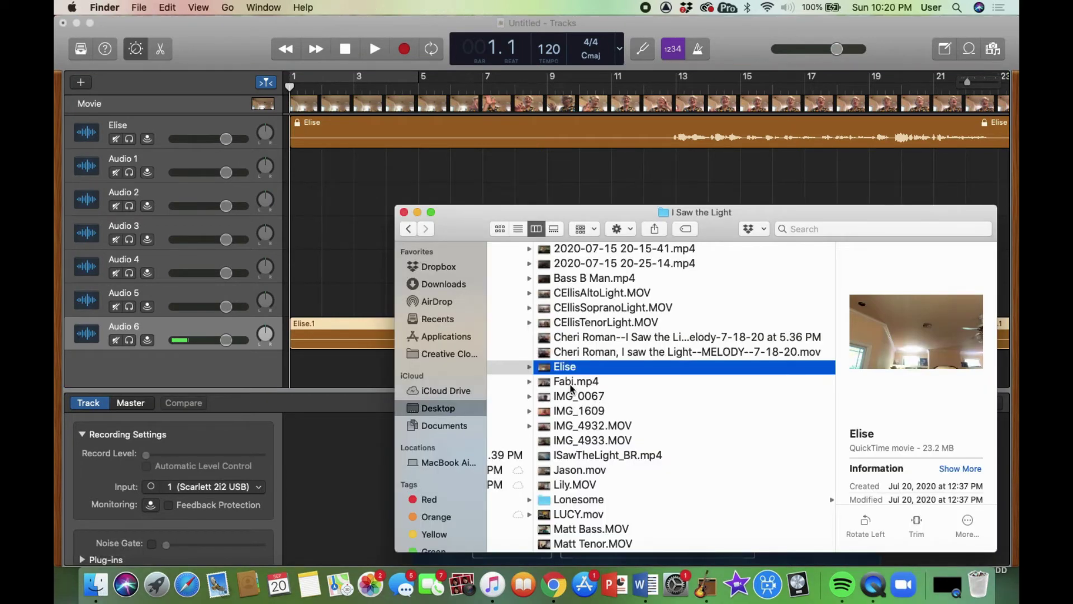
left_click_drag(572, 388, 371, 126)
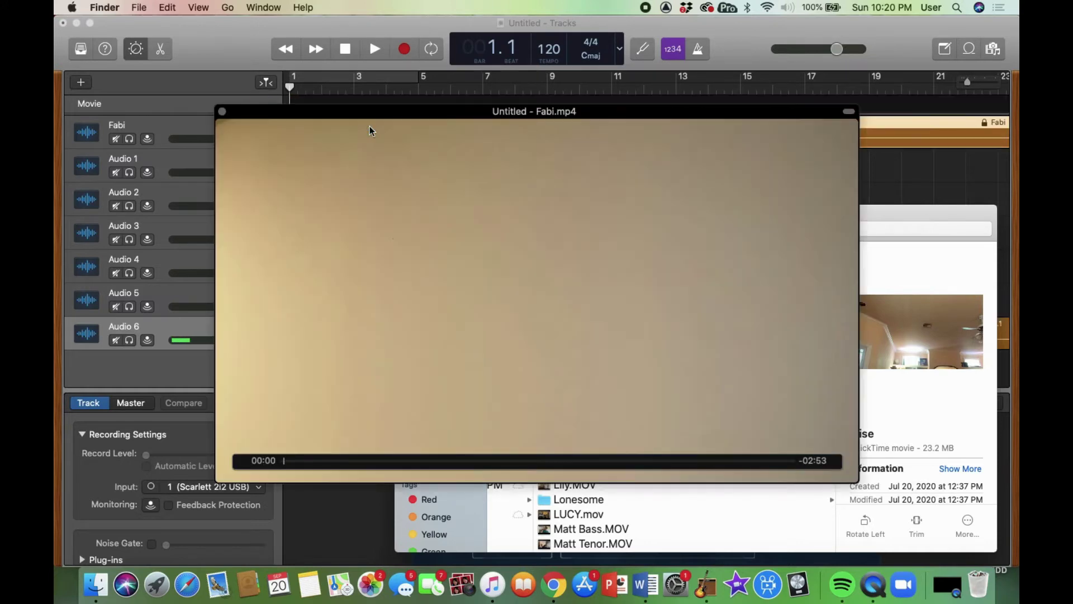
left_click(222, 111)
left_click(221, 112)
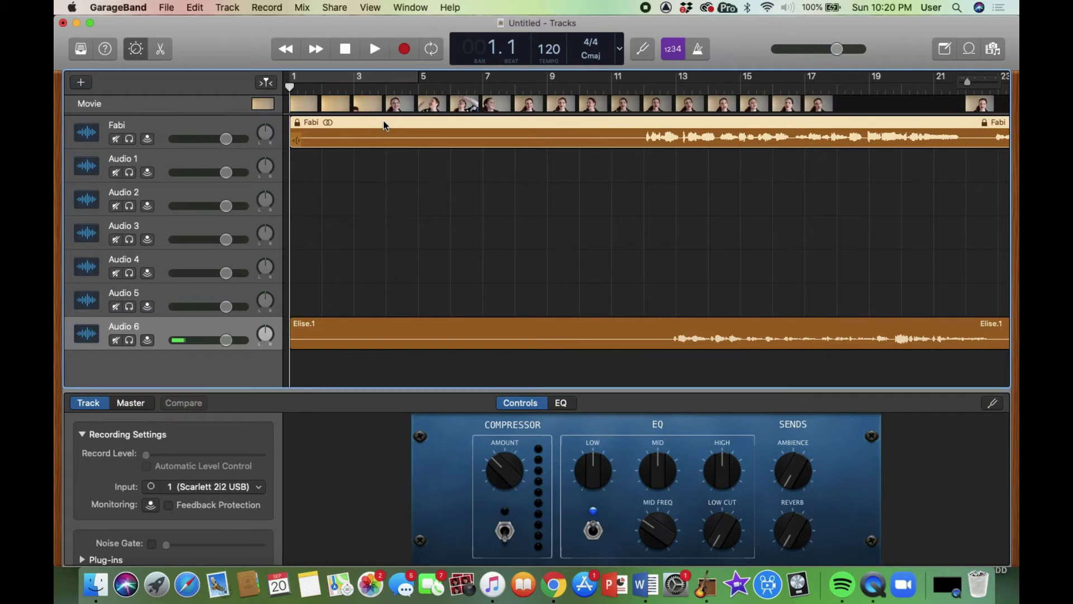
- Paste the Fabi region onto Audio 5, rewind to the start, and import CEllisSopranoLight.MOV
left_click(182, 291)
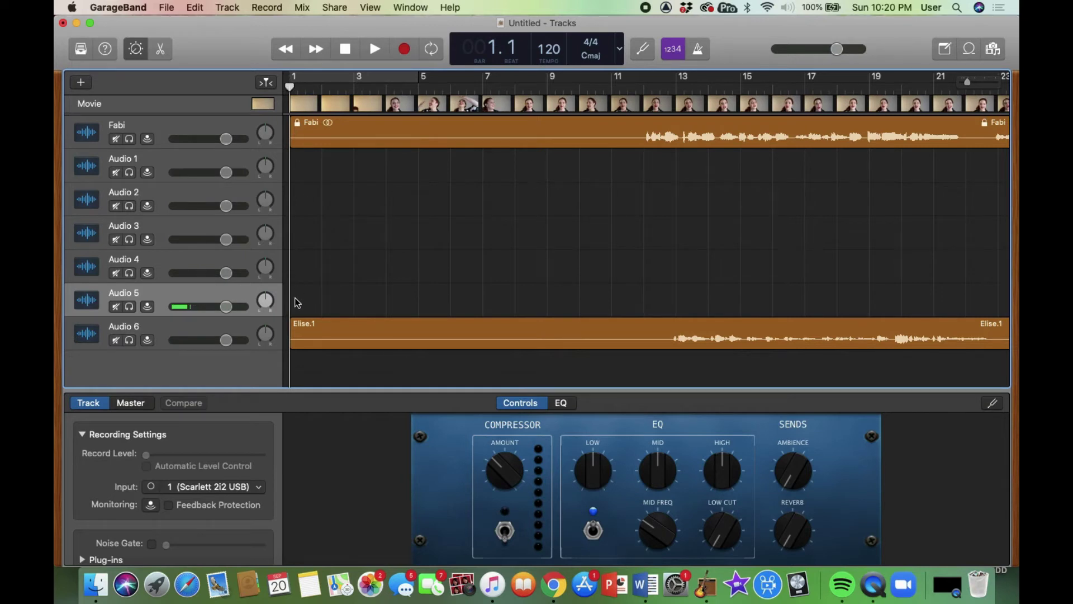
key("super+v")
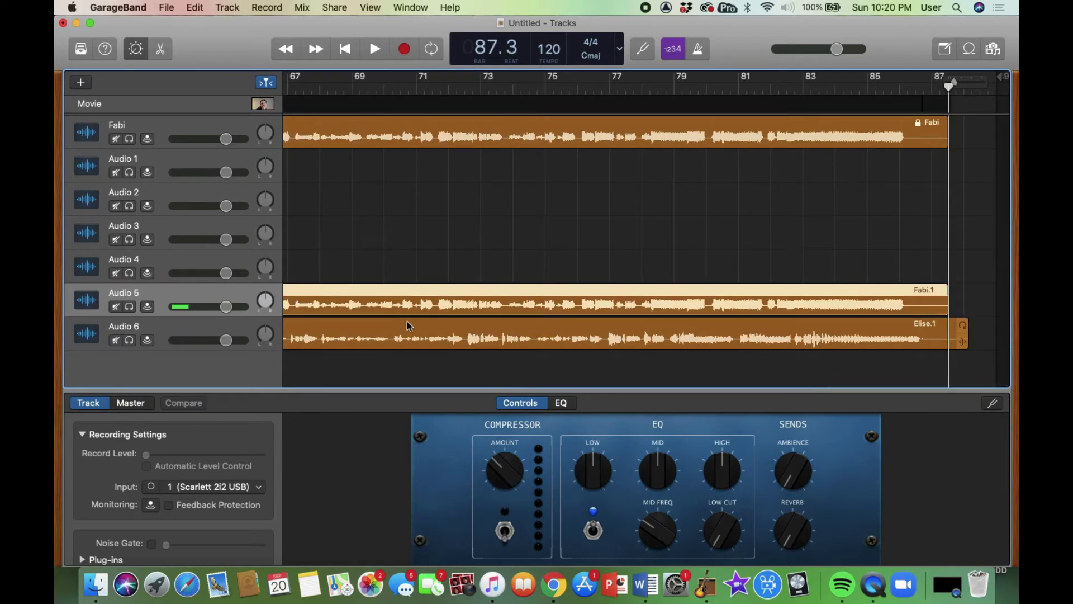
key("Return")
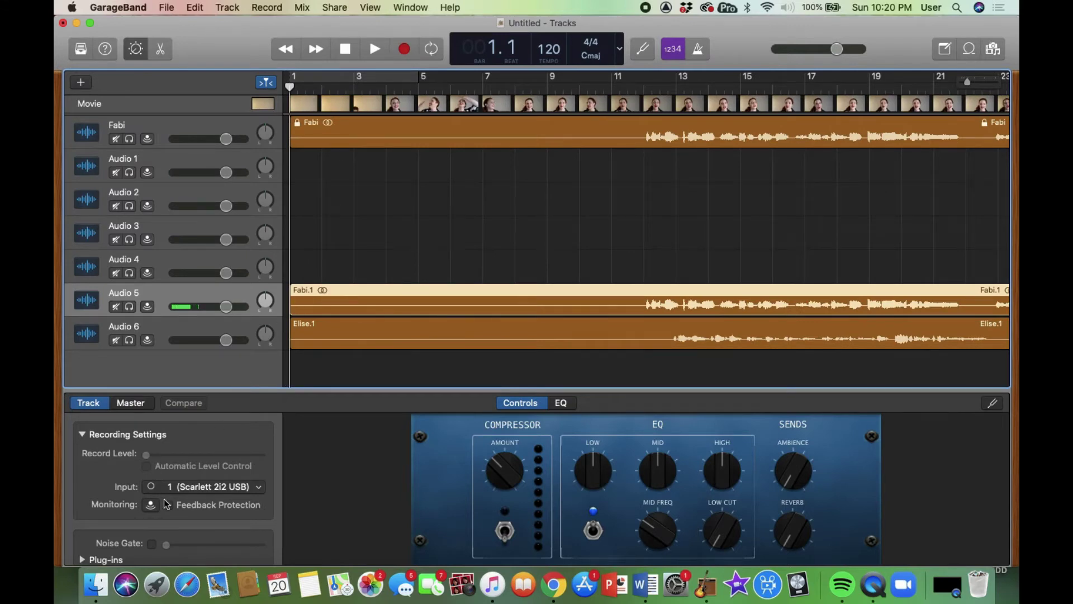
left_click(101, 578)
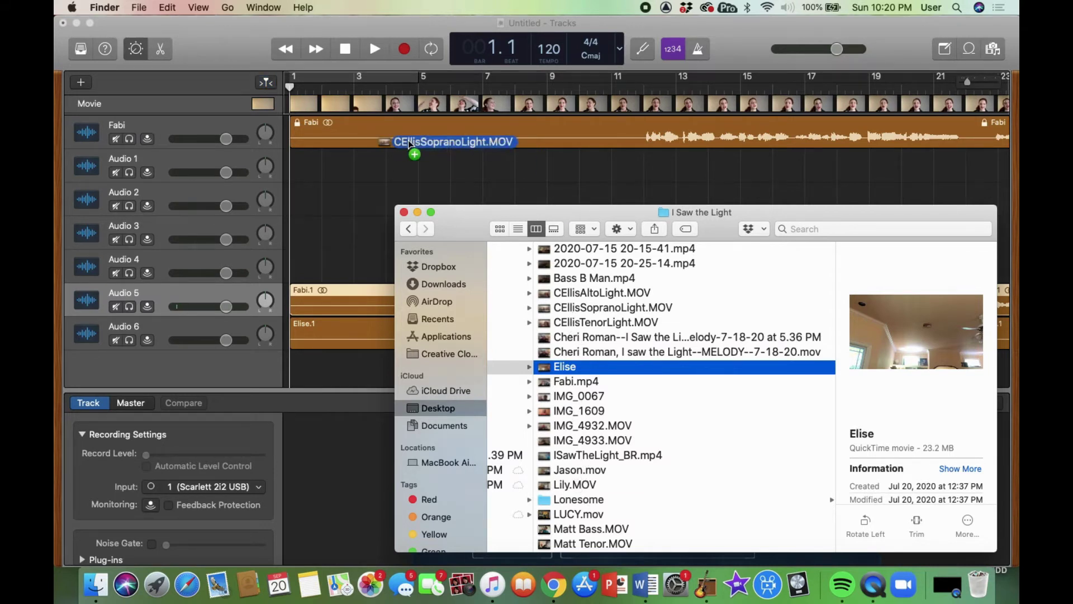
left_click_drag(408, 140, 405, 140)
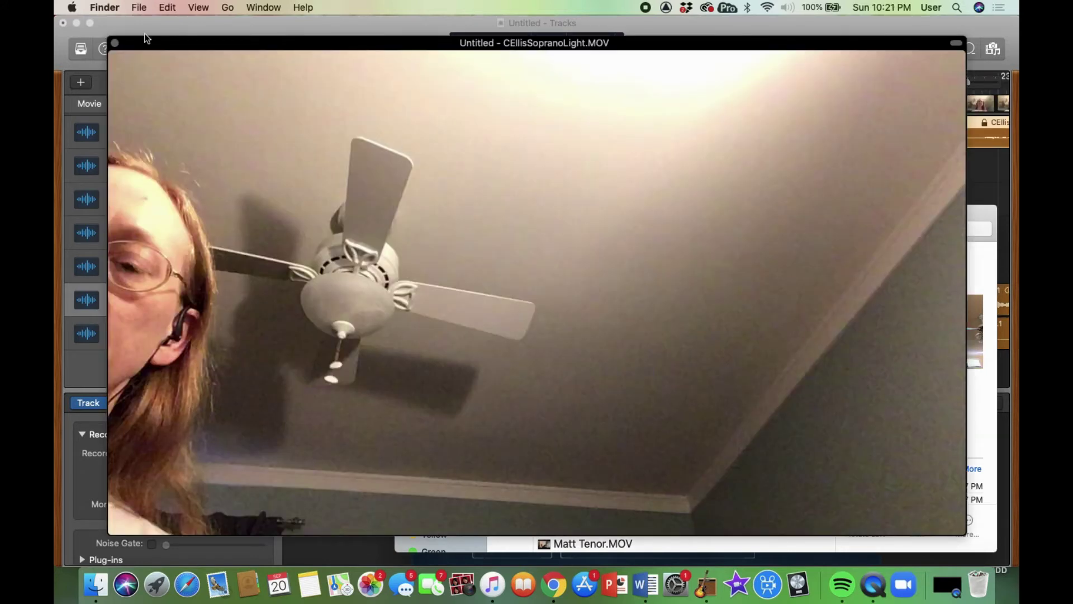
- Close the movie preview and paste the soprano region onto Audio 4
left_click(370, 146)
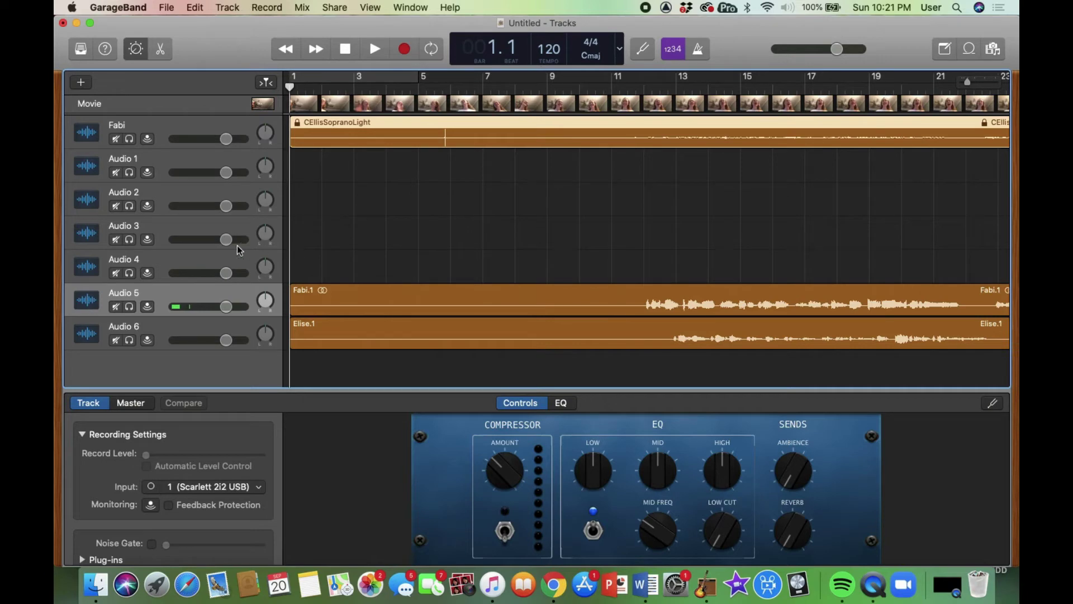
left_click(298, 256)
key("super+v")
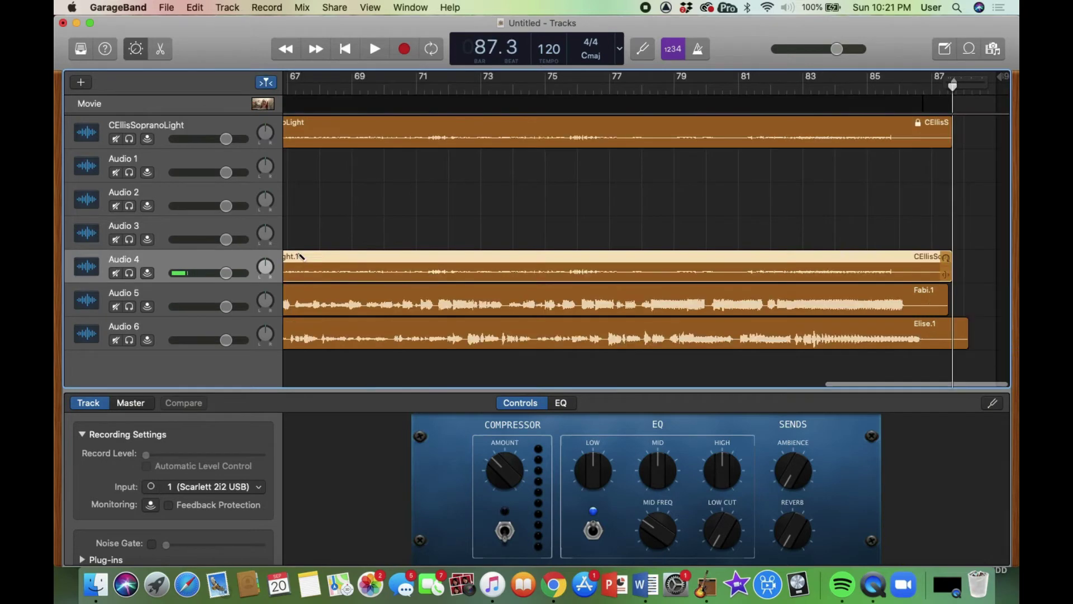
- Import Matt Bass.MOV from Finder and paste its region onto Audio 3
left_click(96, 585)
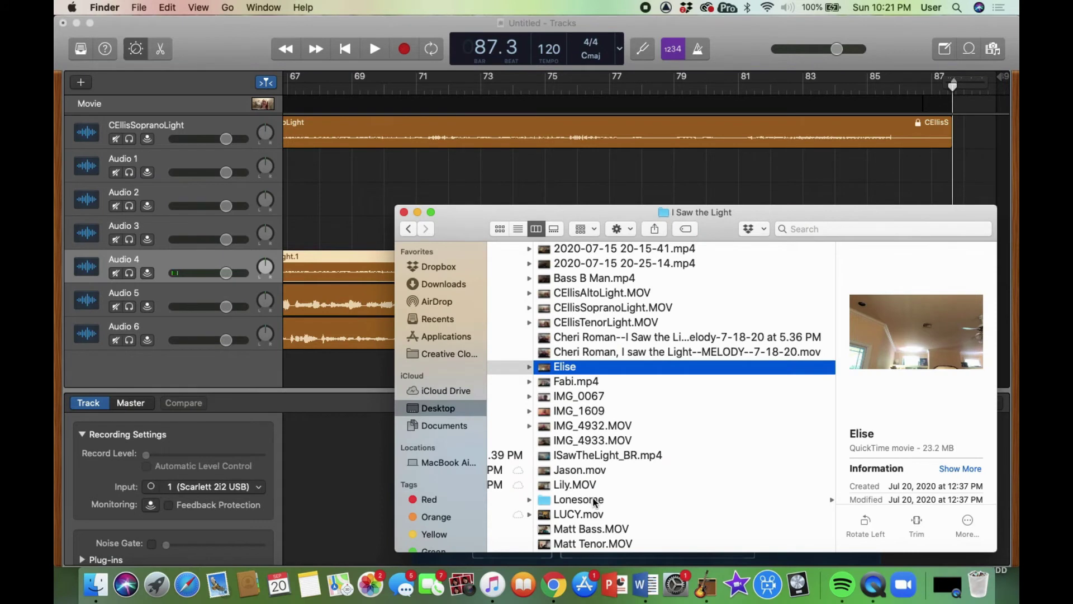
left_click(567, 530)
left_click_drag(567, 531, 363, 136)
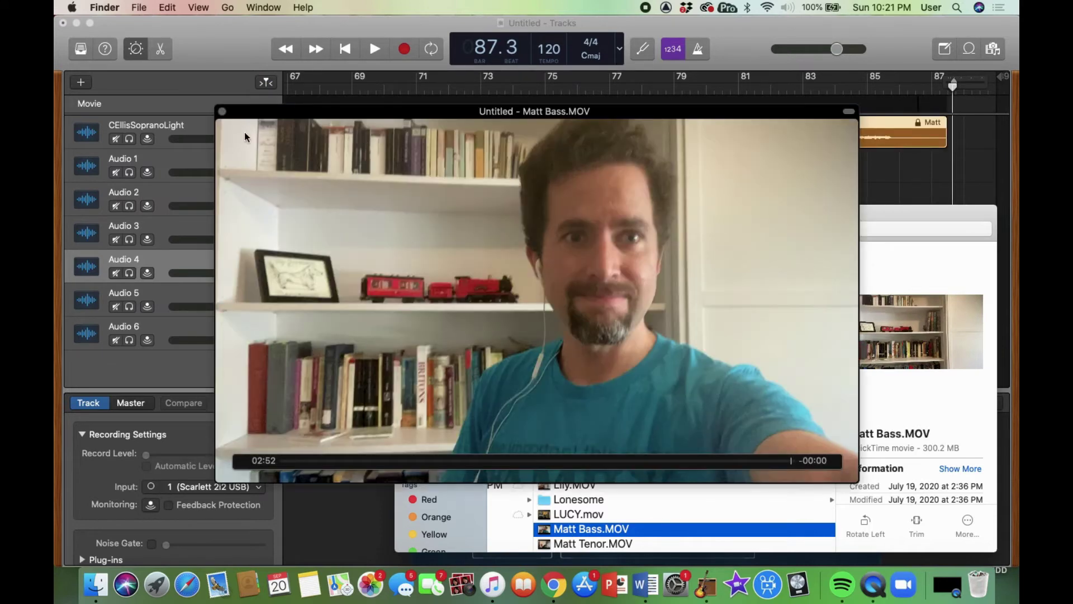
left_click(362, 135)
scroll(360, 132, "left", 20)
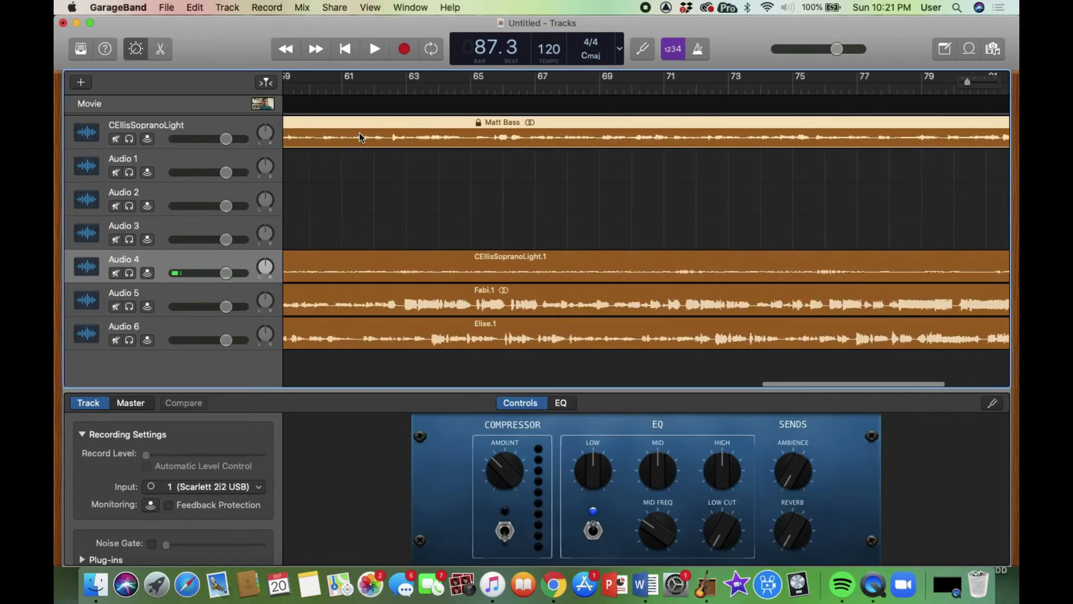
scroll(360, 133, "left", 20)
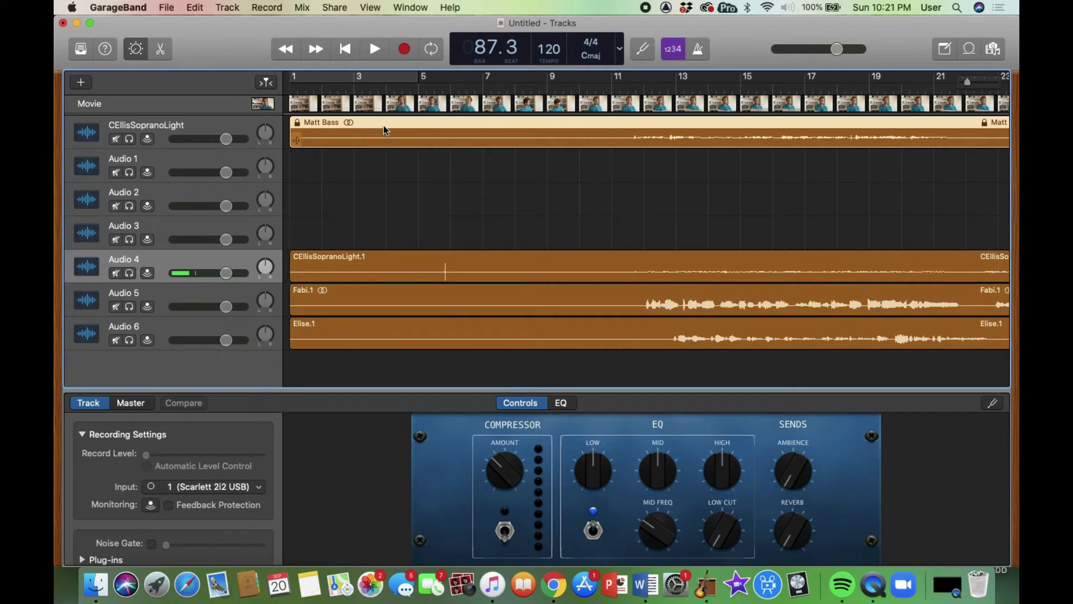
left_click(239, 226)
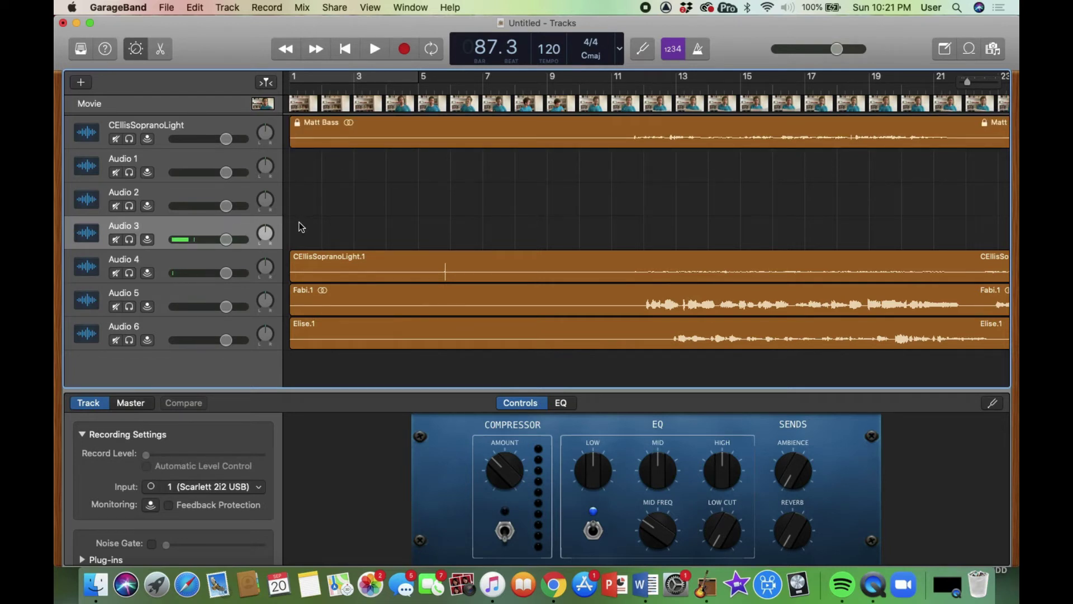
key("super+v")
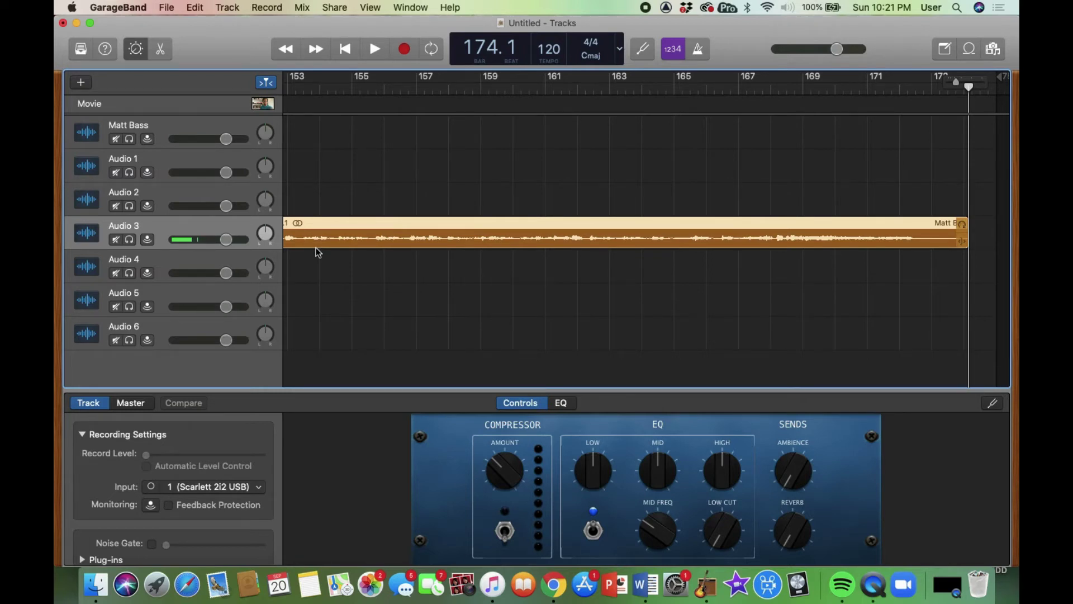
- Drag the Matt Bass.1 region on Audio 3 back so it begins at bar 1
scroll(360, 244, "left", 10)
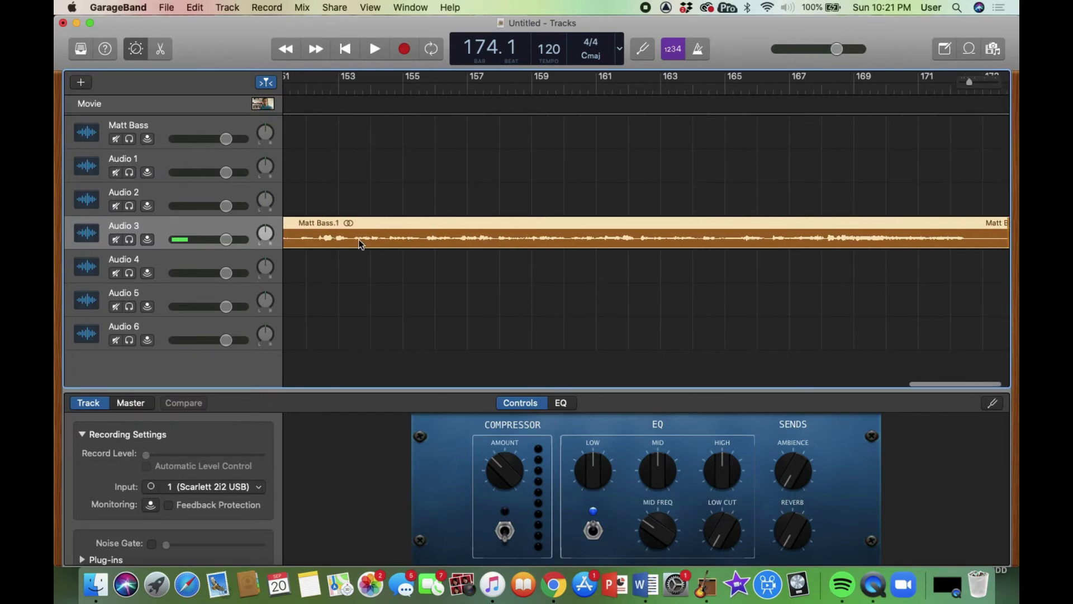
scroll(359, 243, "left", 12)
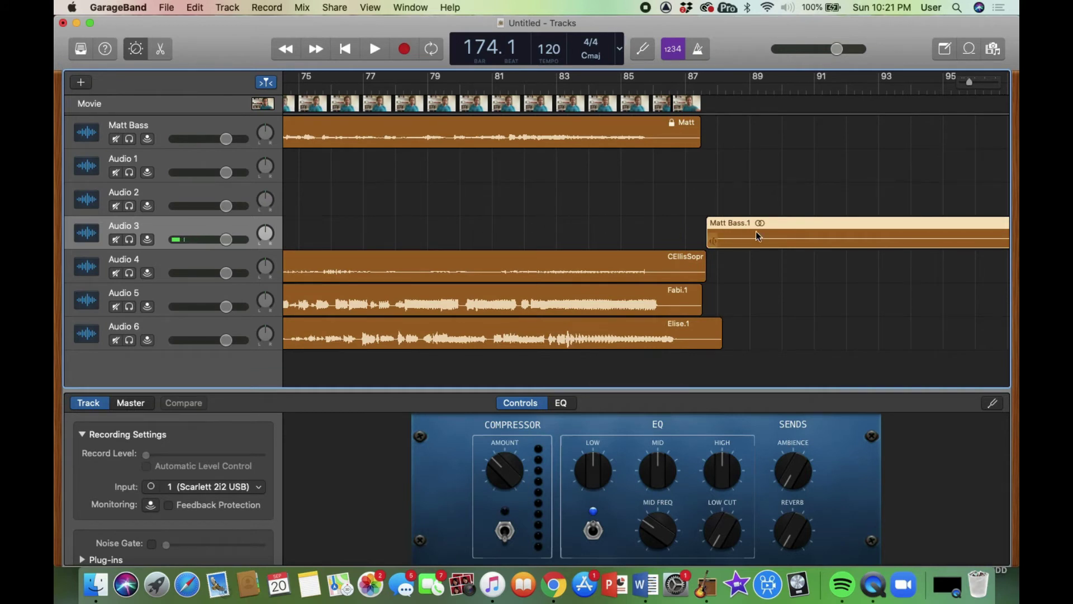
left_click_drag(793, 225, 307, 233)
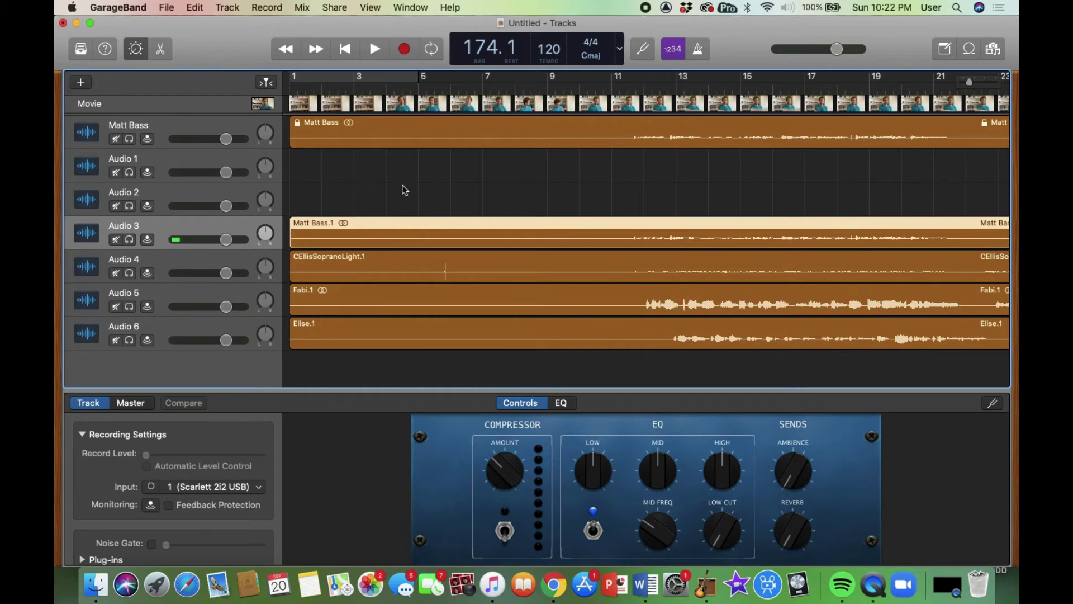
- Delete the leftover Matt Bass region on the top track and choose Remove Movie
left_click(378, 125)
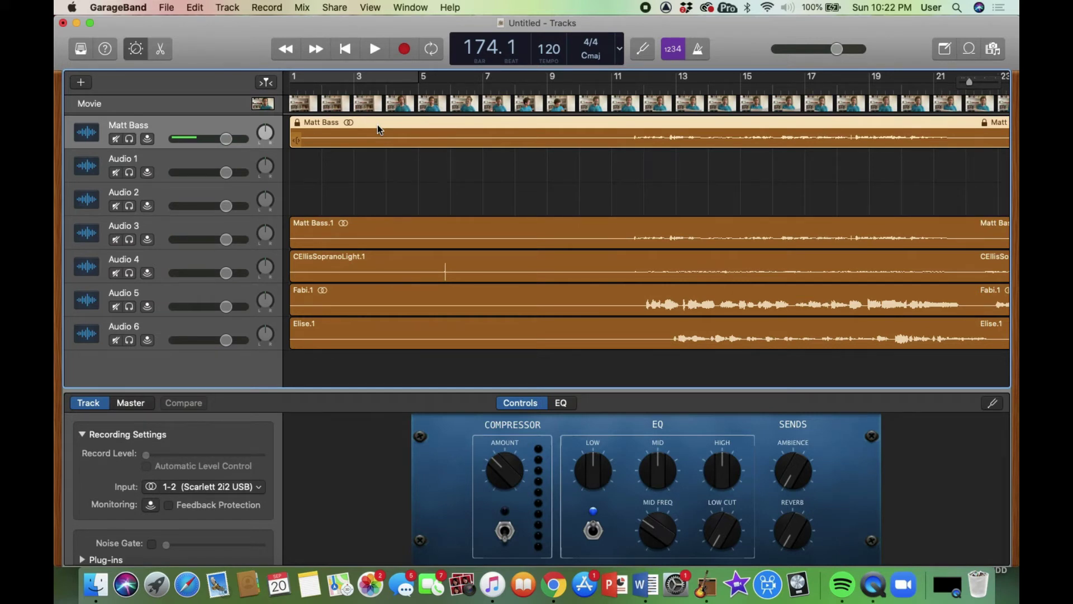
key("Delete")
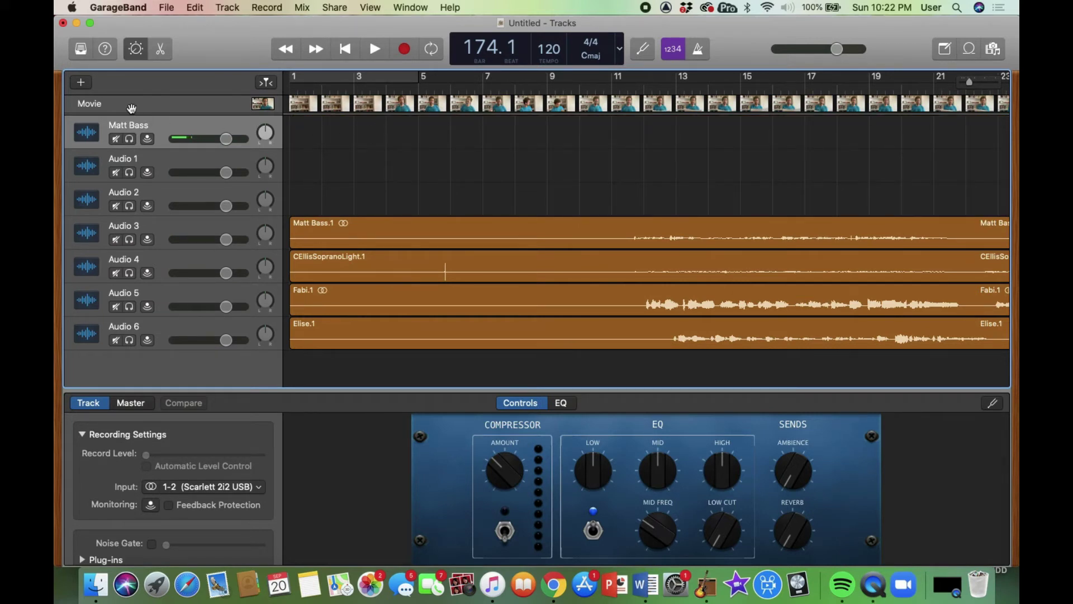
left_click(110, 107)
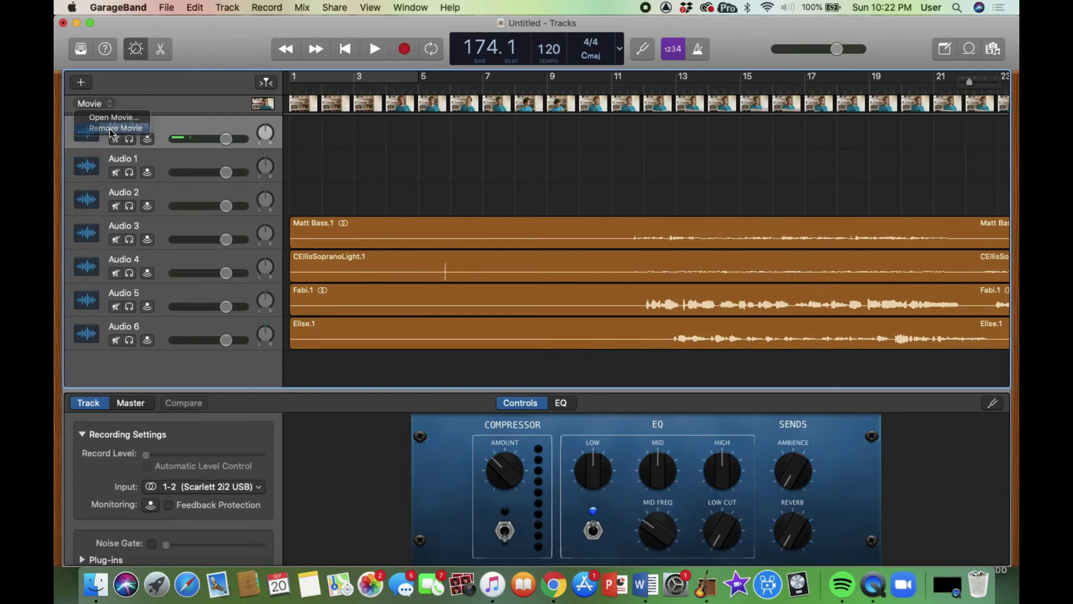
left_click(112, 128)
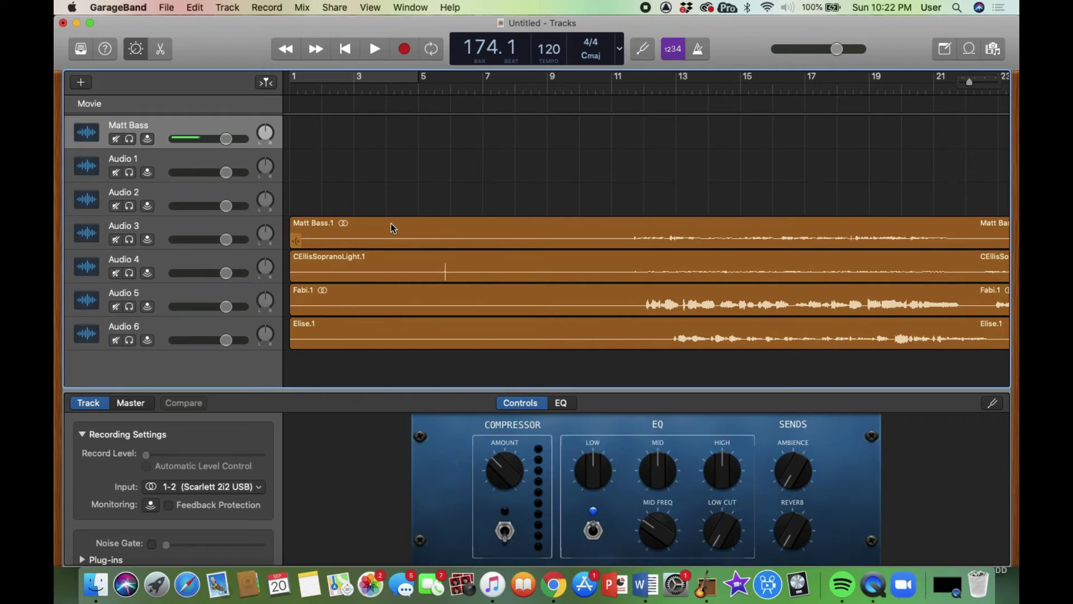
scroll(390, 223, "right", 10)
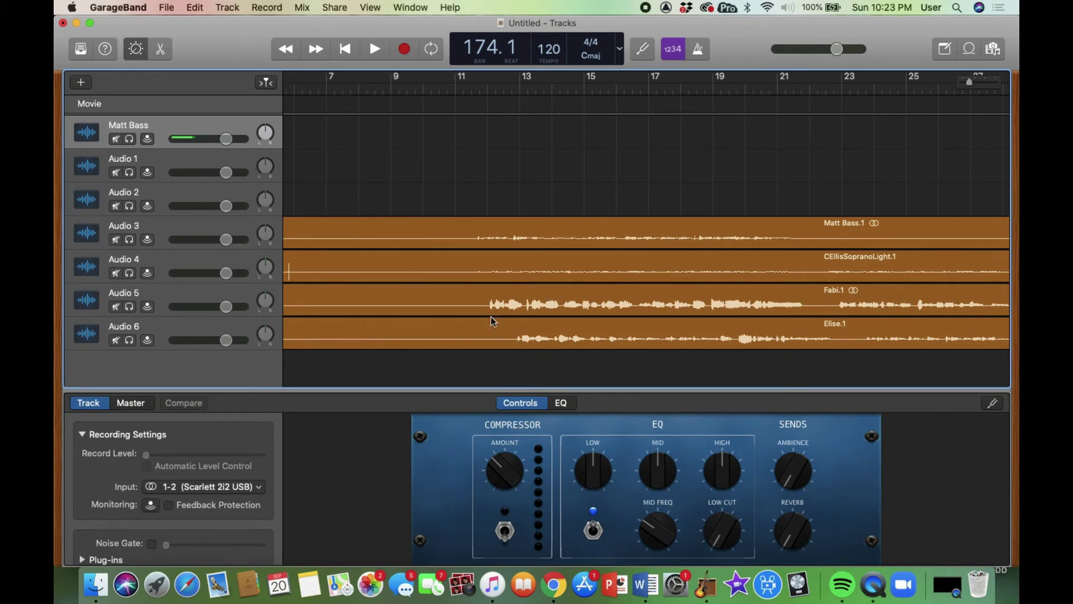
- Nudge Fabi.1 later to match Elise's first note, then open CEllisSopranoLight.1 in the editor
left_click(469, 297)
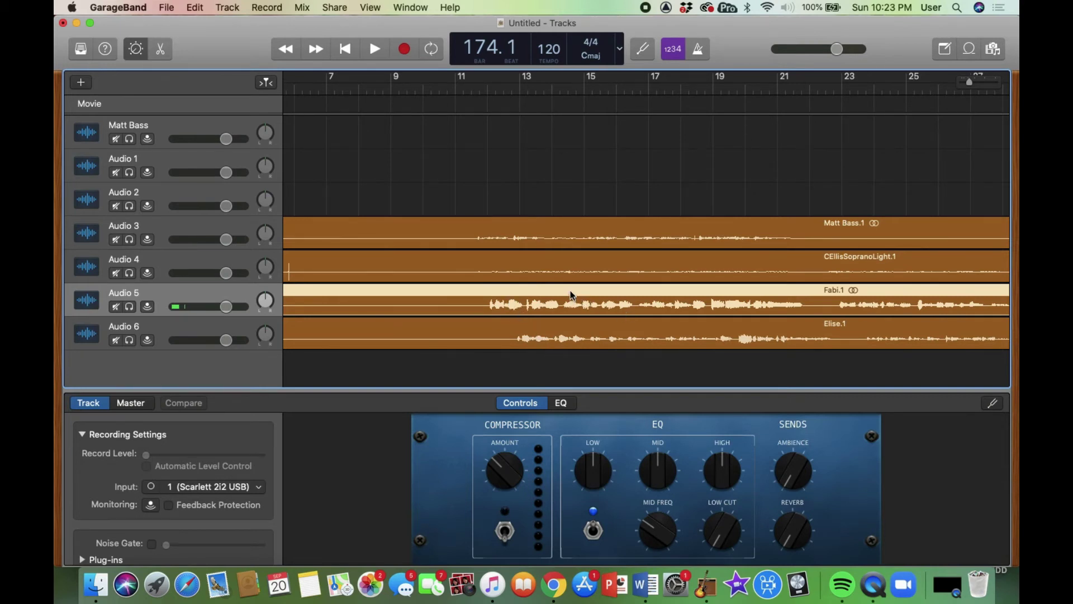
left_click_drag(570, 291, 595, 298)
left_click_drag(728, 291, 732, 290)
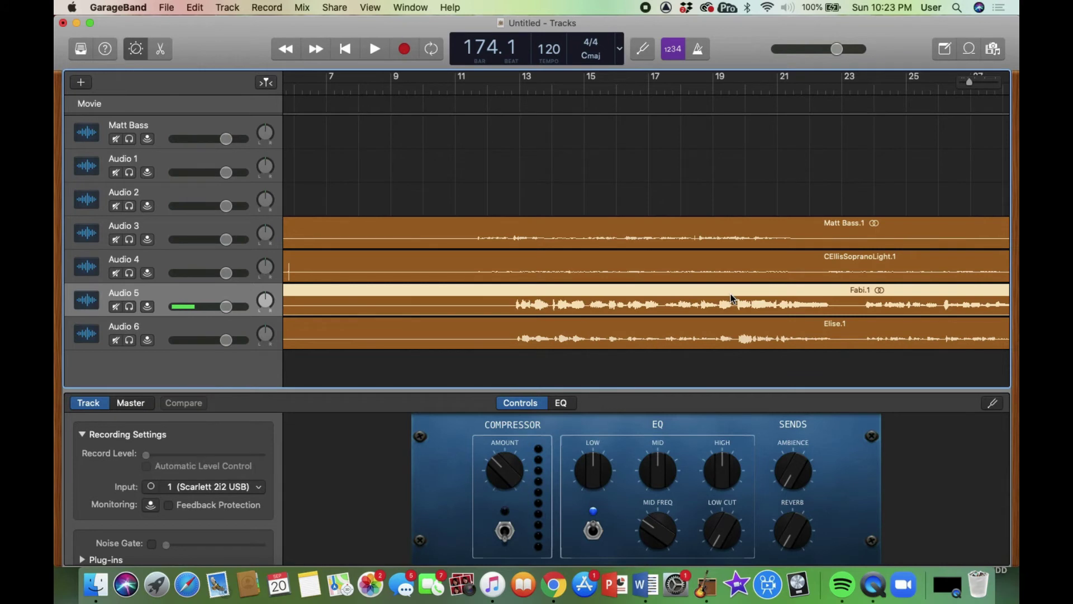
left_click_drag(730, 293, 730, 293)
left_click(525, 264)
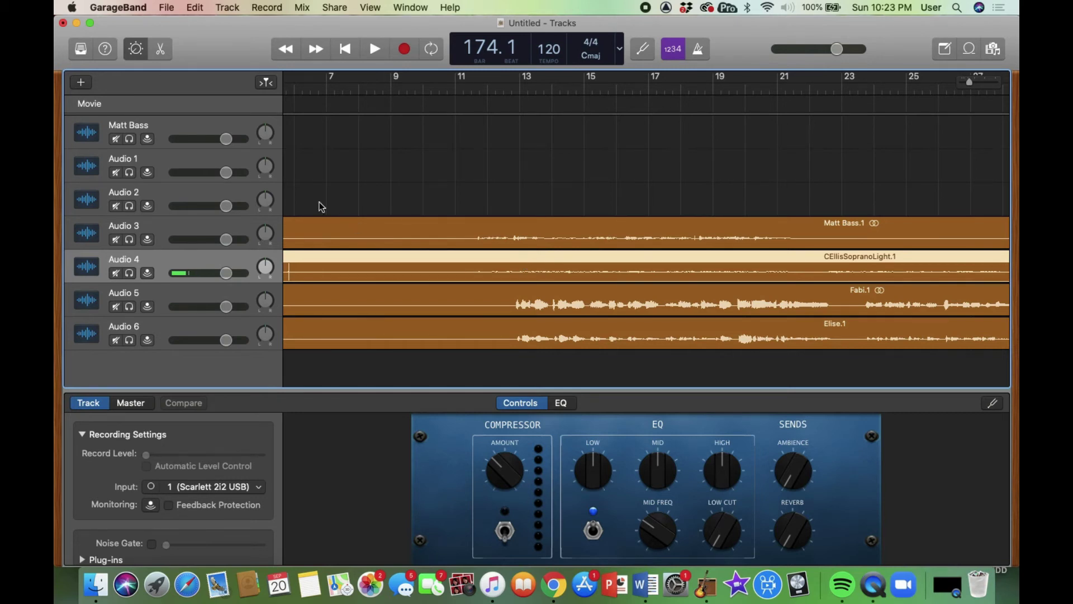
left_click(160, 49)
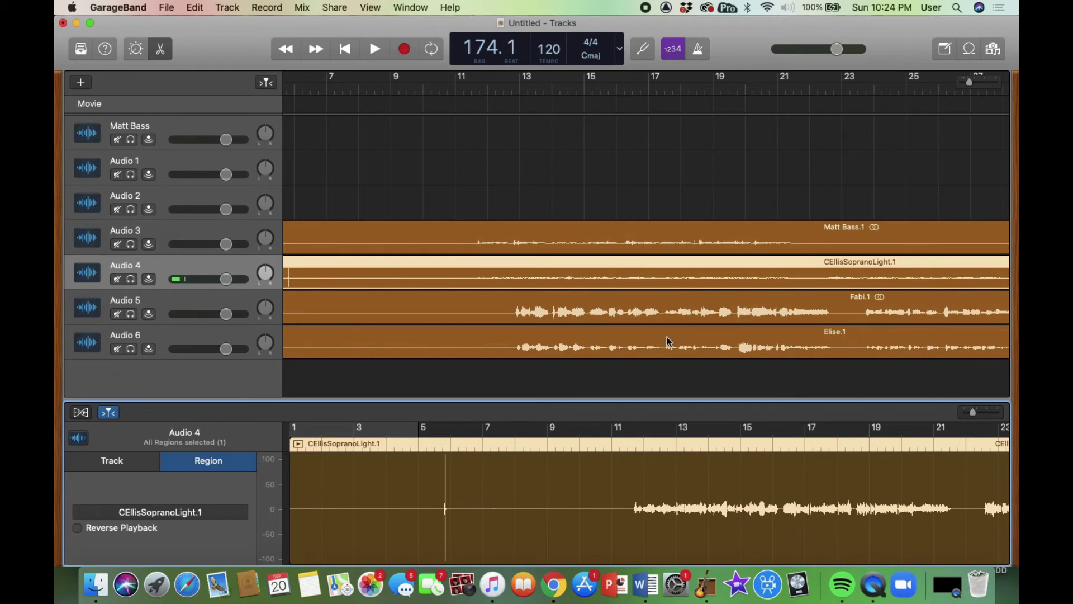
- Shift the soprano region later and zoom in to set the playhead on the singers' first note
left_click_drag(647, 268, 682, 271)
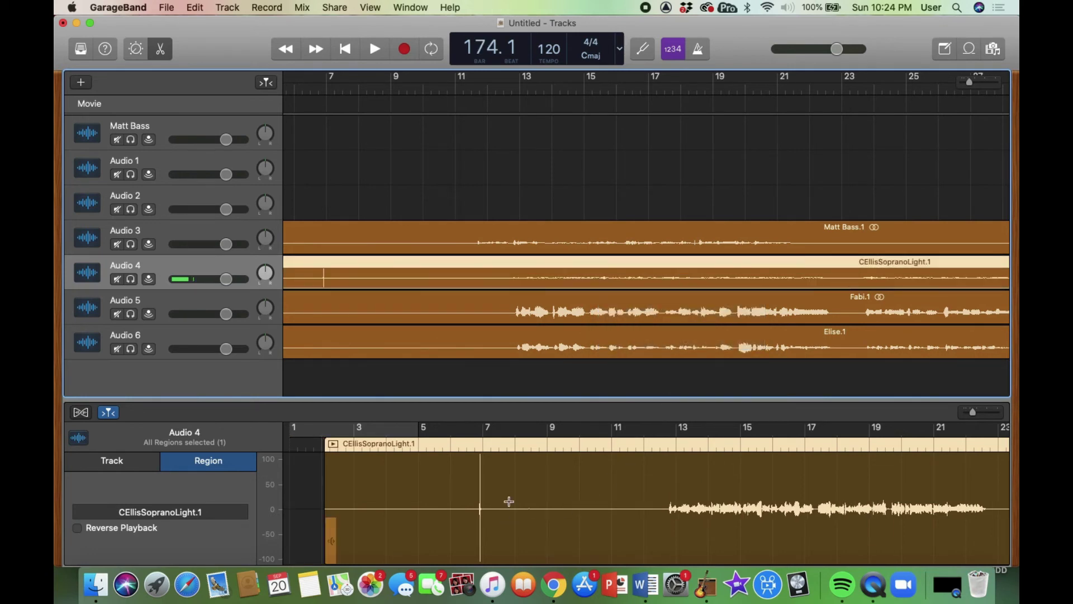
left_click(520, 87)
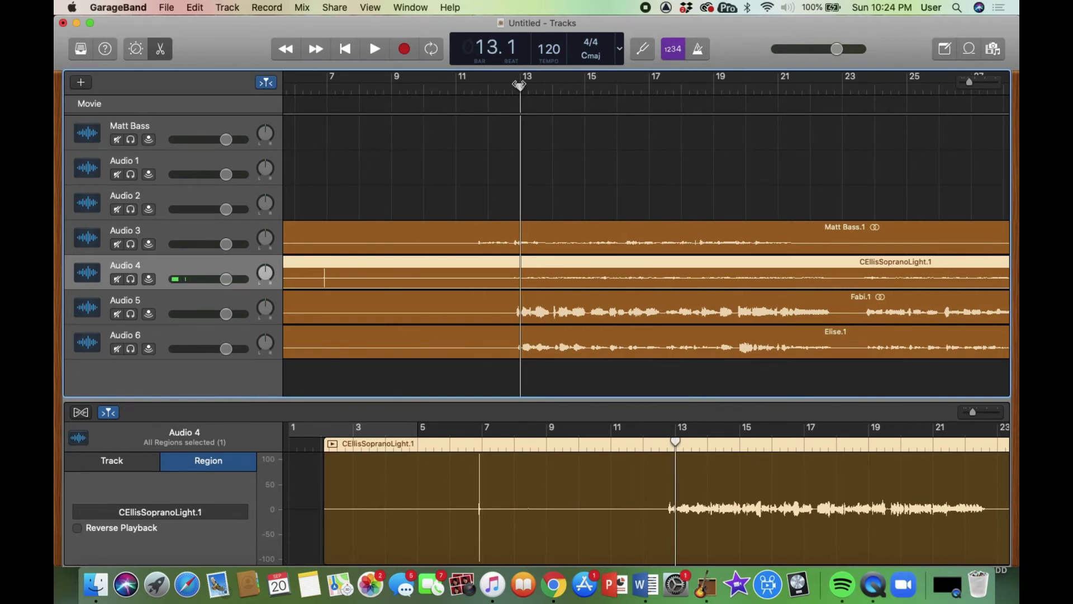
left_click_drag(520, 86, 513, 86)
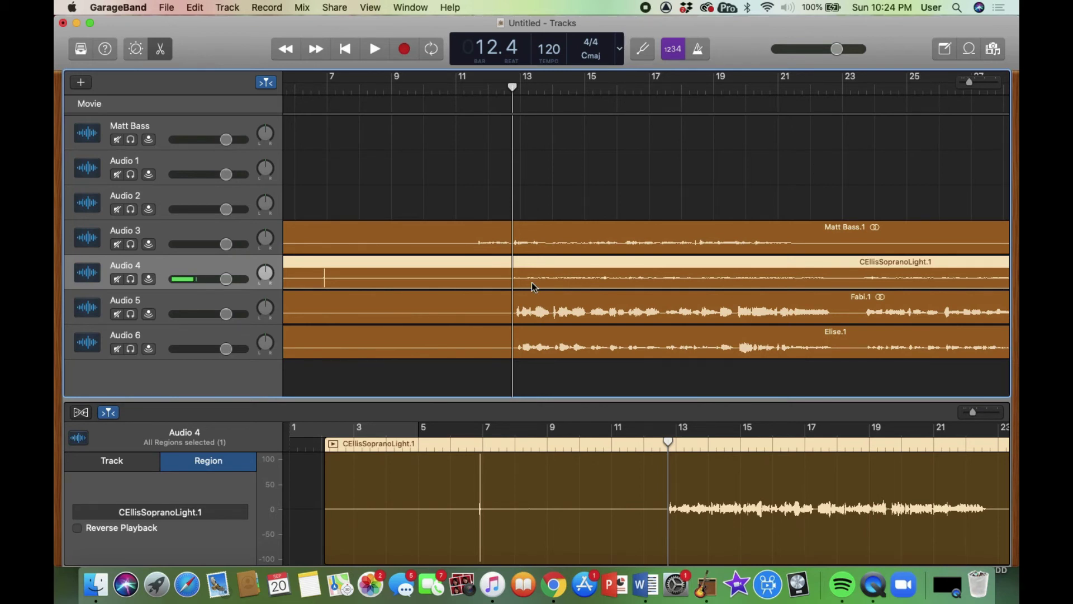
scroll(531, 283, "up", 5)
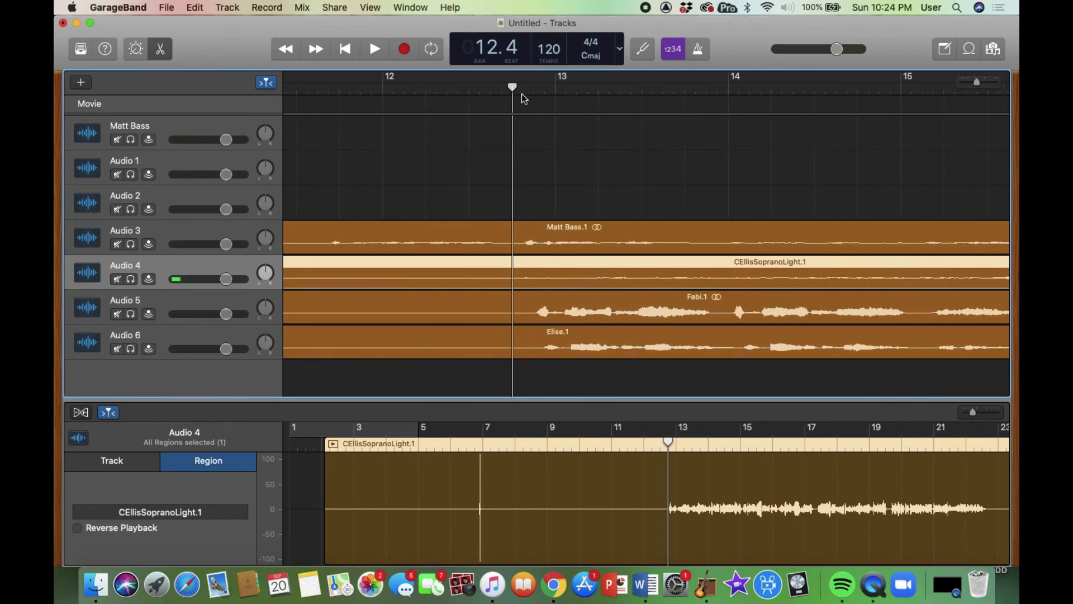
left_click_drag(512, 88, 534, 89)
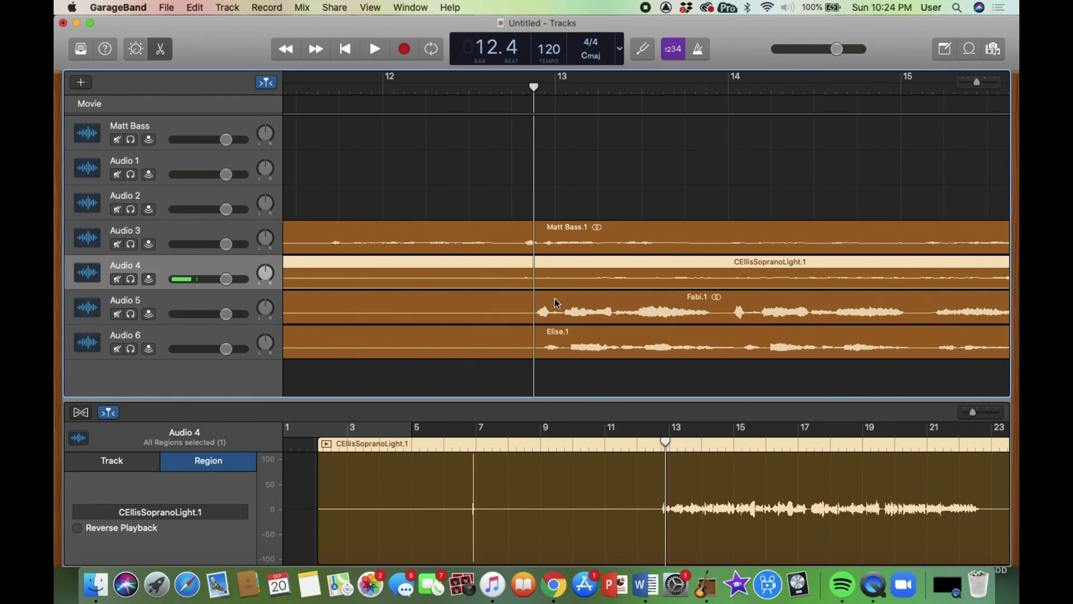
left_click_drag(535, 87, 540, 87)
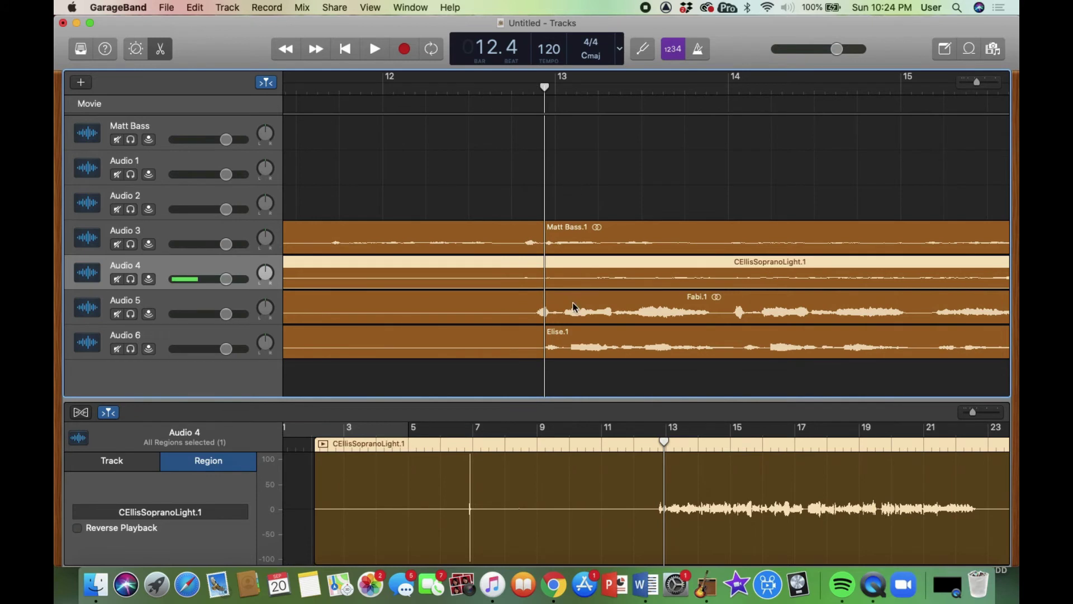
- Move Fabi.1 and CEllisSopranoLight.1 so their first sung notes start at the playhead
left_click_drag(574, 303, 581, 303)
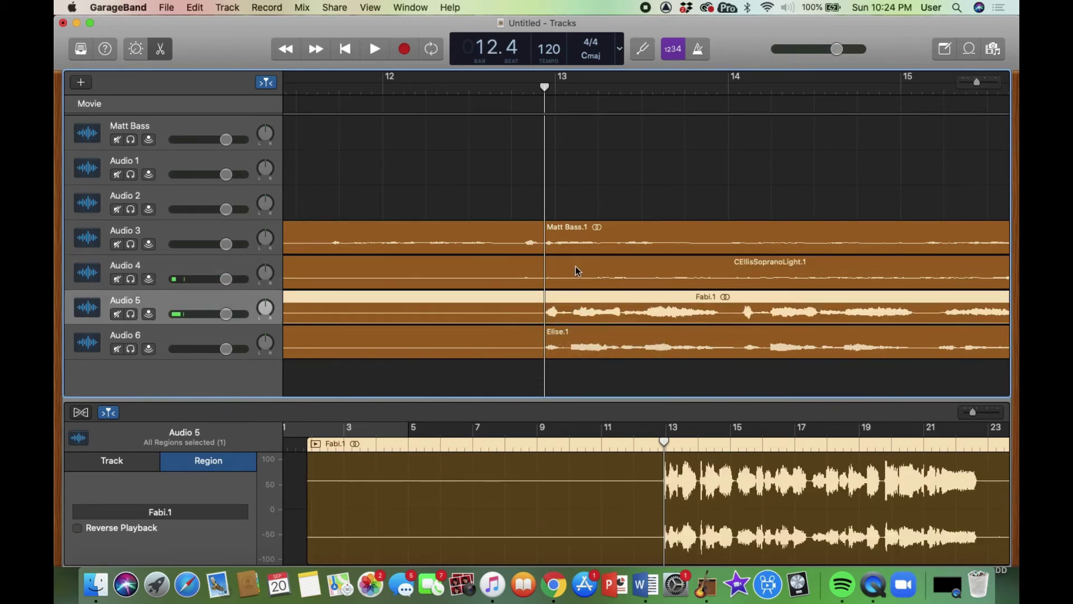
left_click(576, 266)
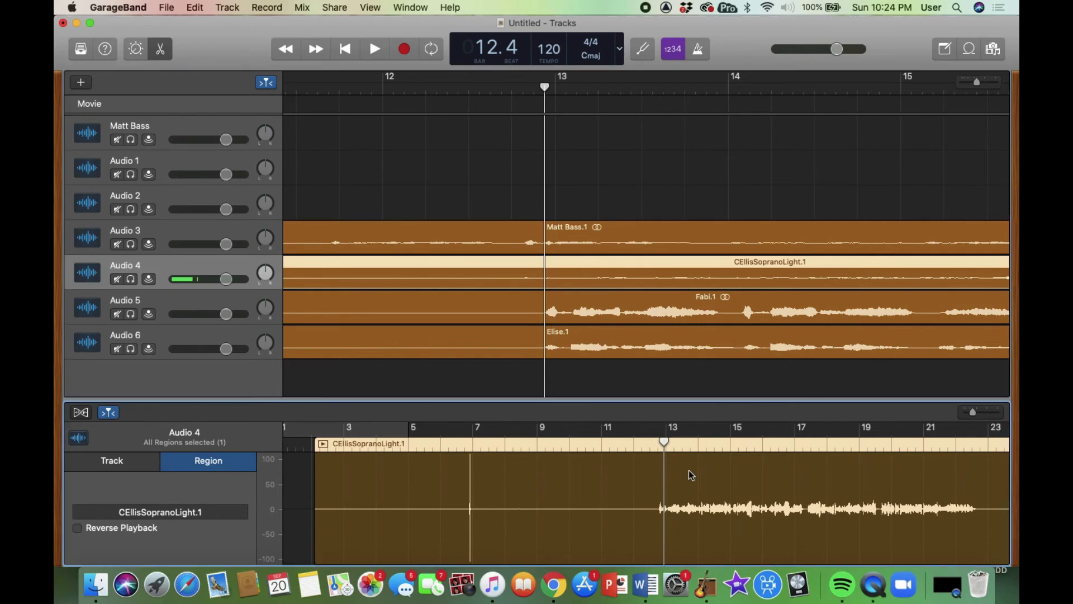
left_click_drag(689, 470, 698, 470)
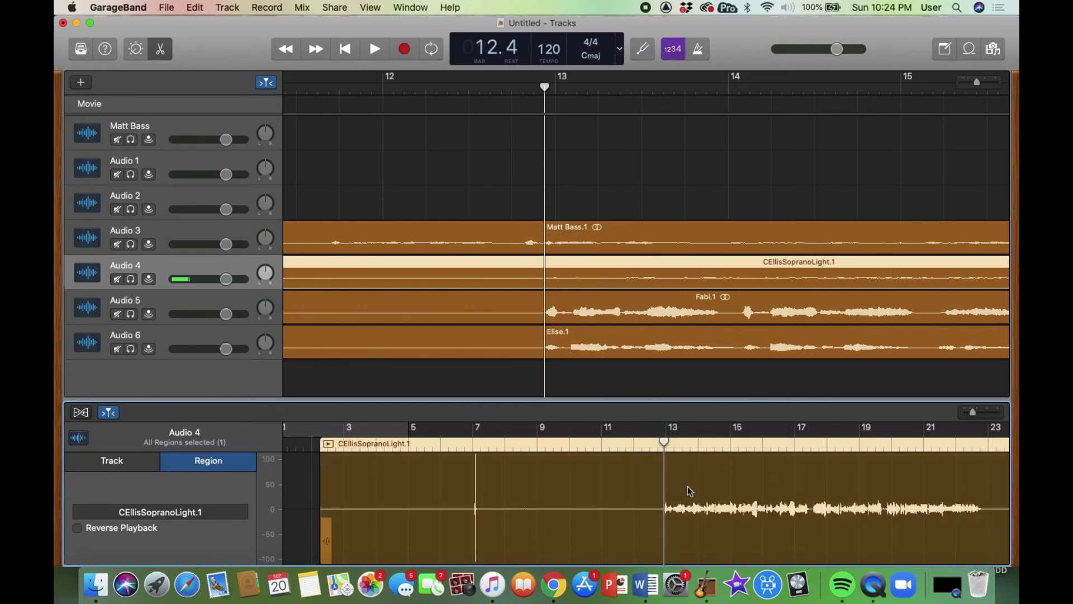
left_click(616, 227)
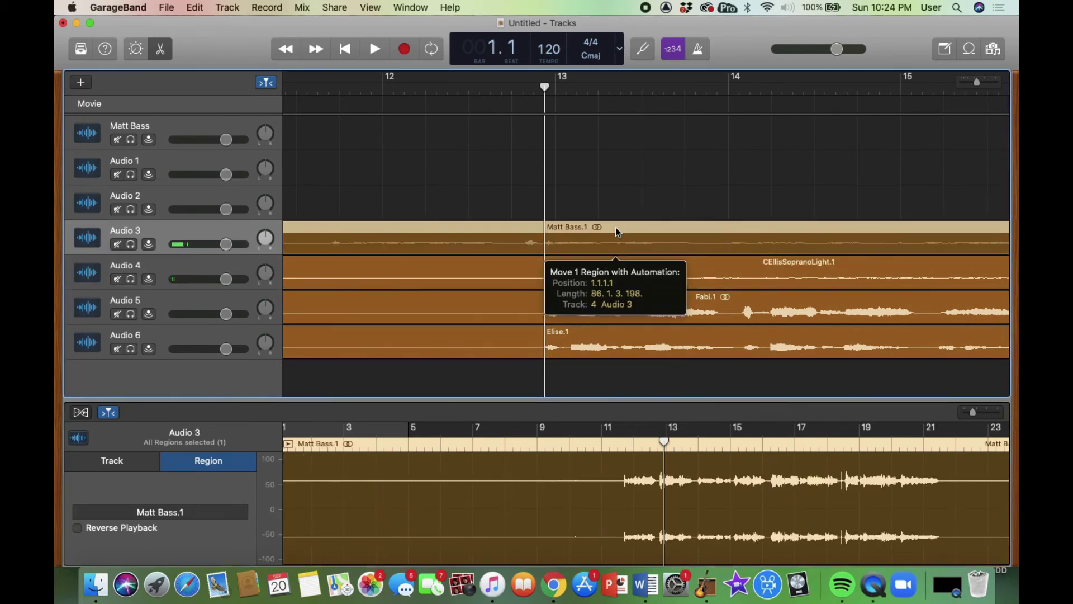
- Drag Matt Bass.1 on Audio 3 later to near bar 2, then play all four voices to check
left_click_drag(615, 227, 832, 256)
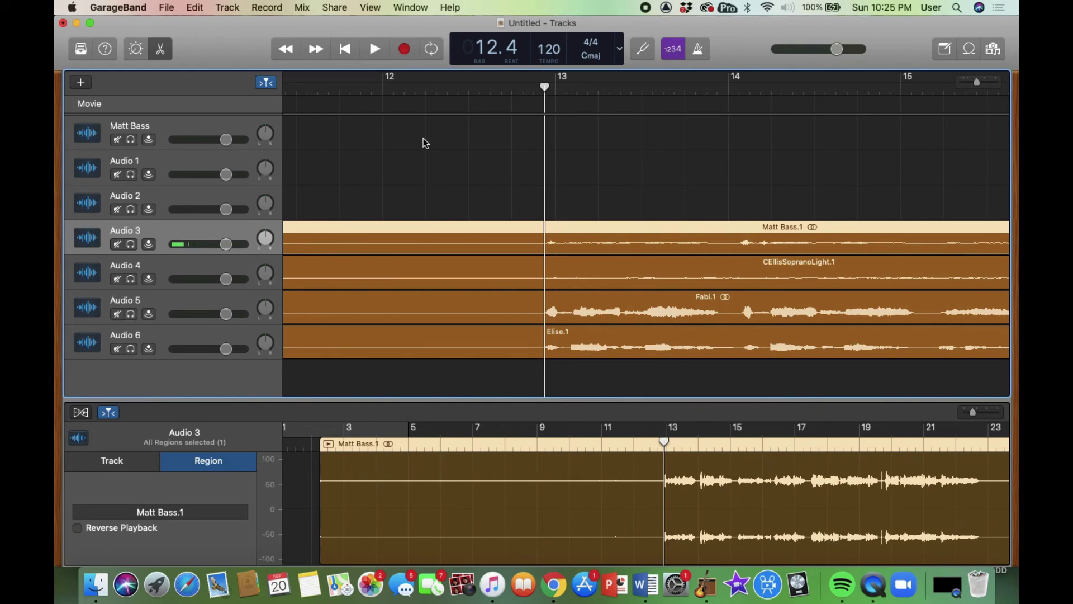
key("space")
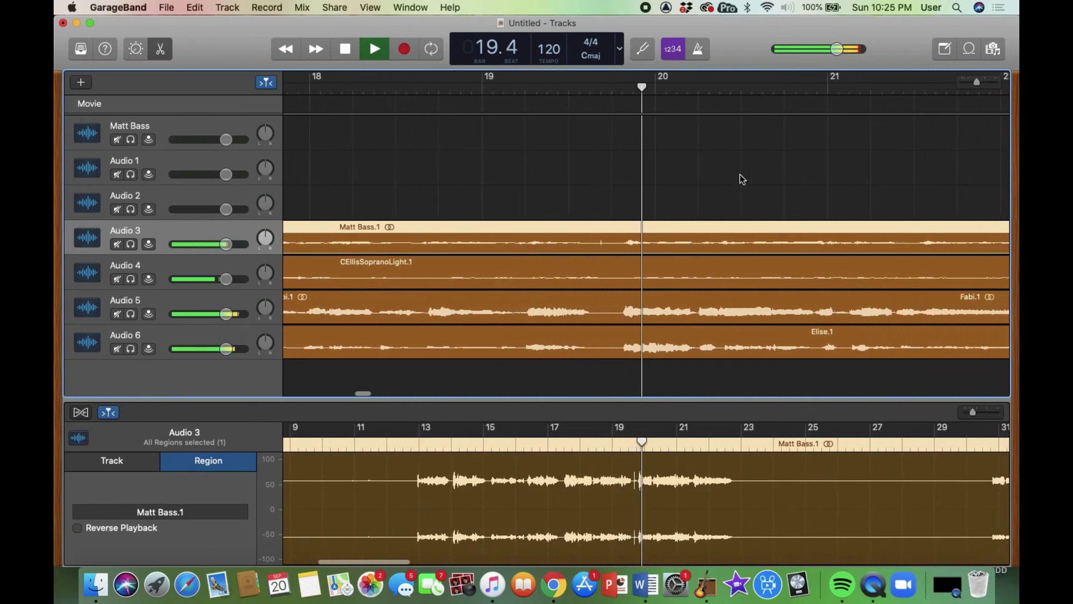
key("space")
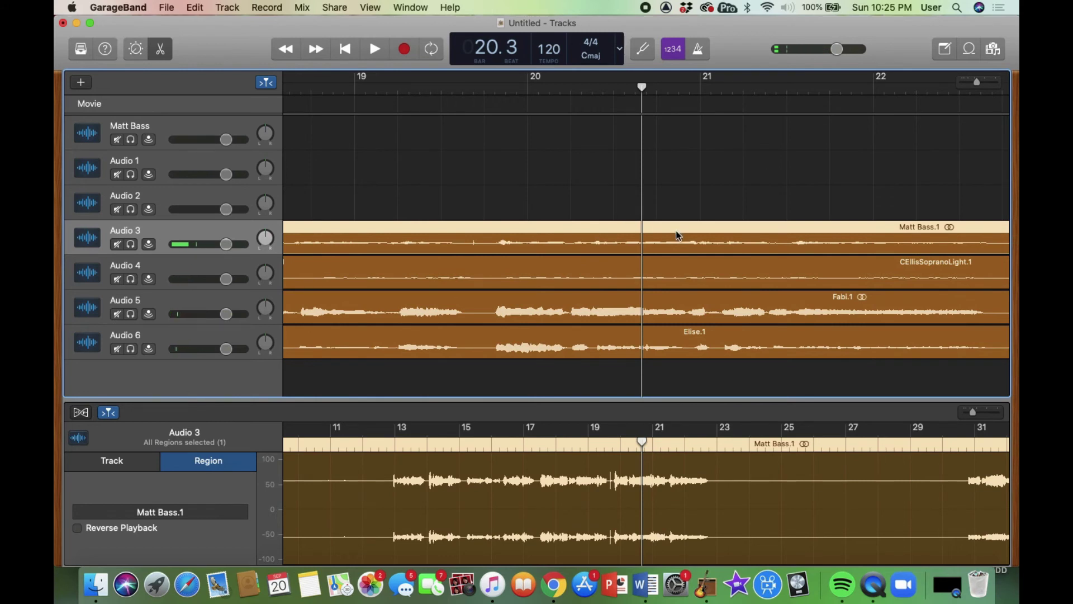
scroll(676, 235, "left", 10)
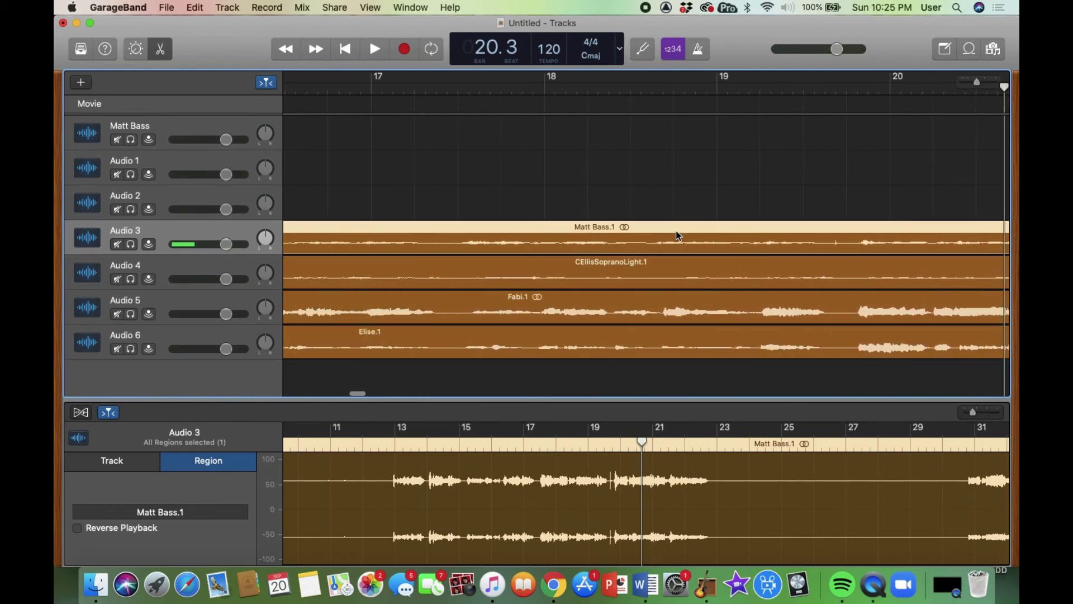
scroll(676, 235, "right", 10)
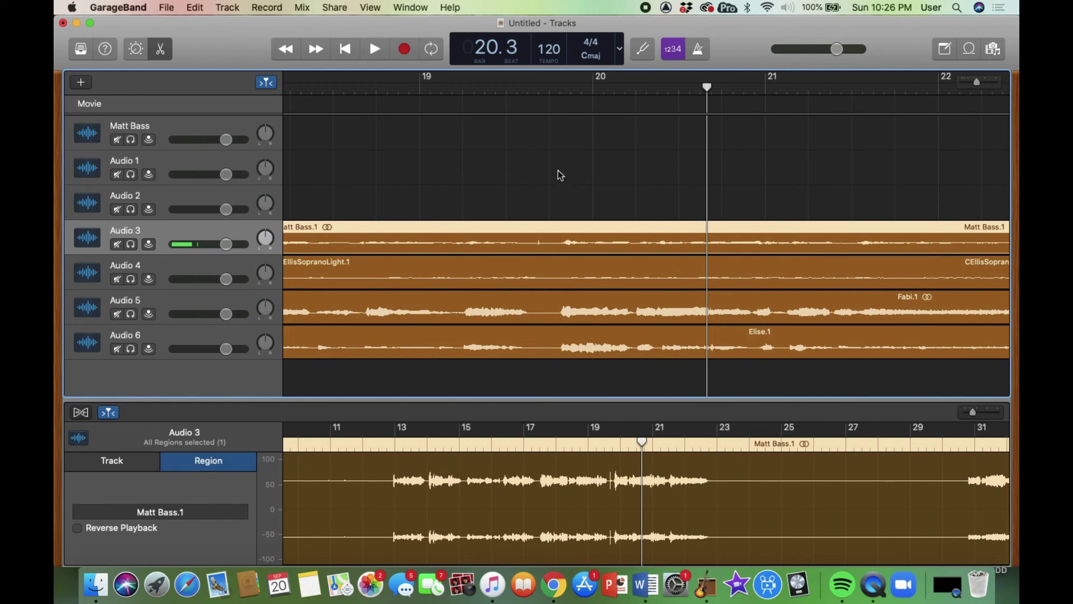
left_click(561, 92)
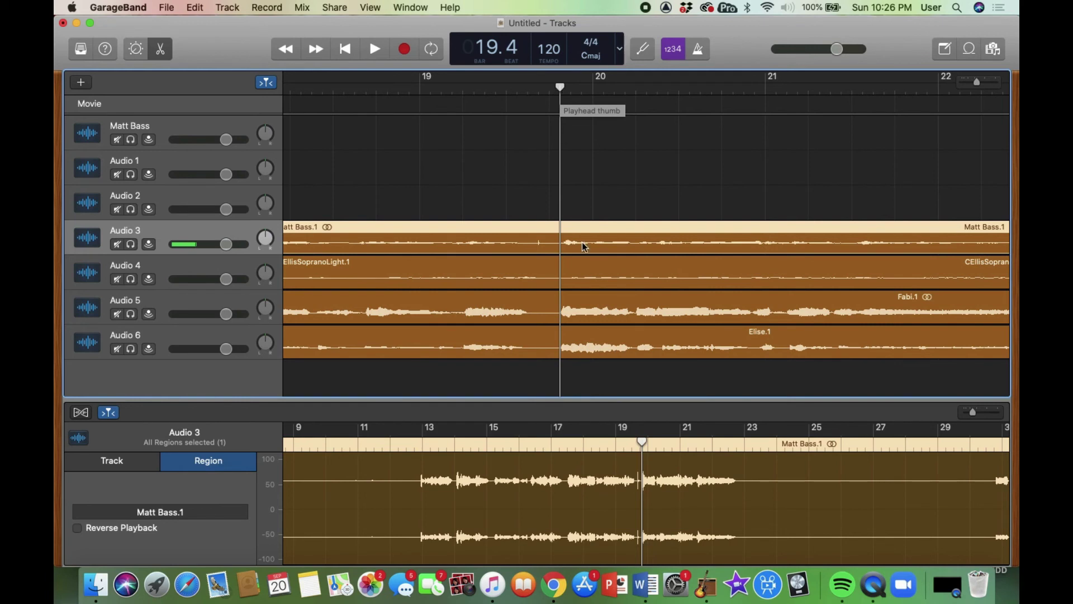
left_click(586, 267)
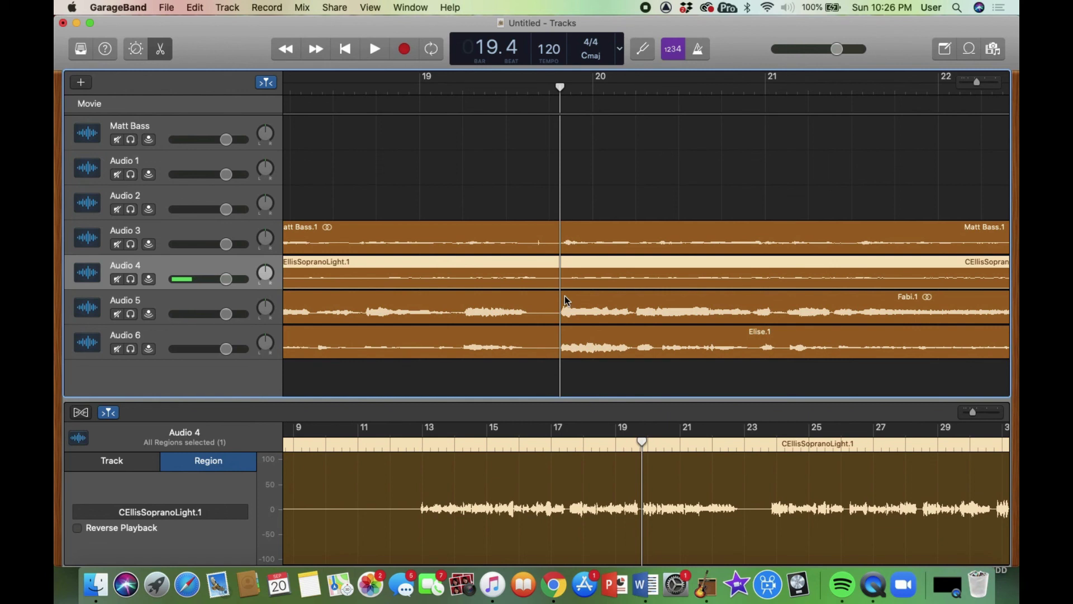
key("space")
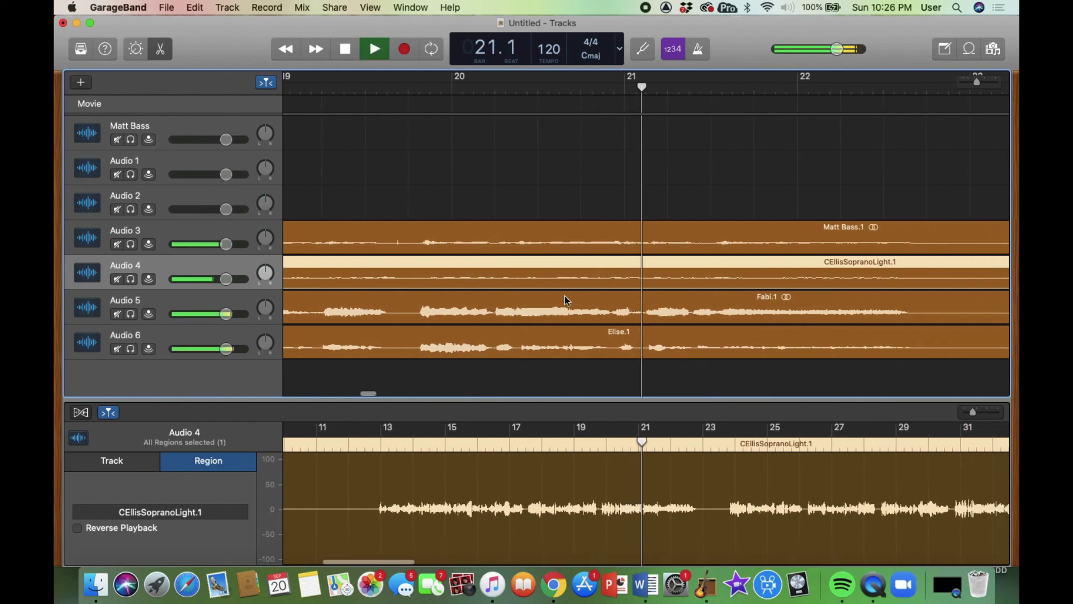
- Lower the Audio 3, 5 and 6 volumes to -5.9, -3.0 and -4.4 dB and replay to check
key("space")
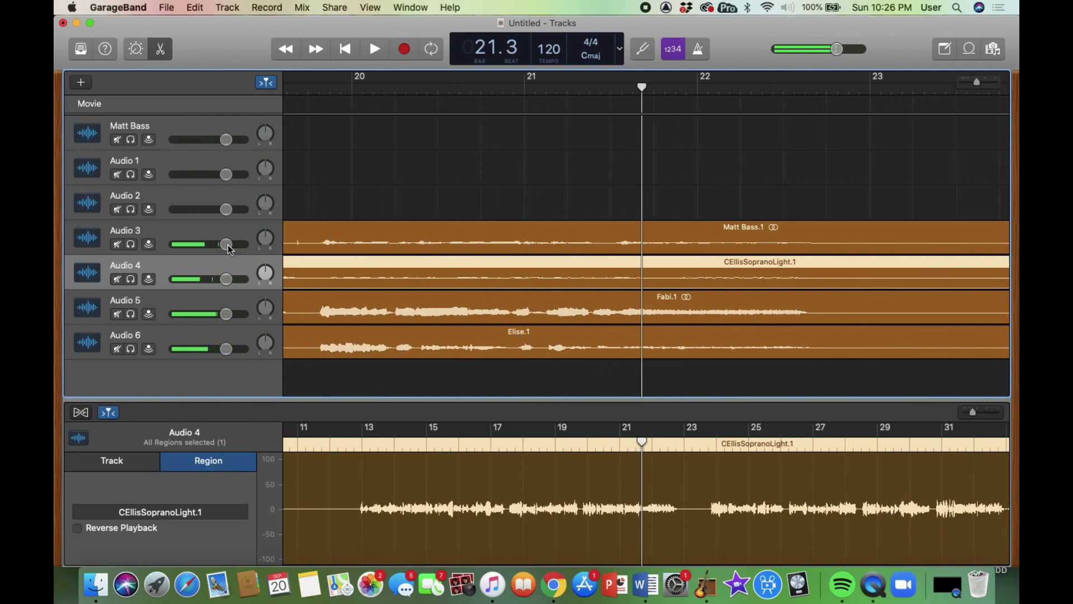
left_click_drag(226, 243, 208, 244)
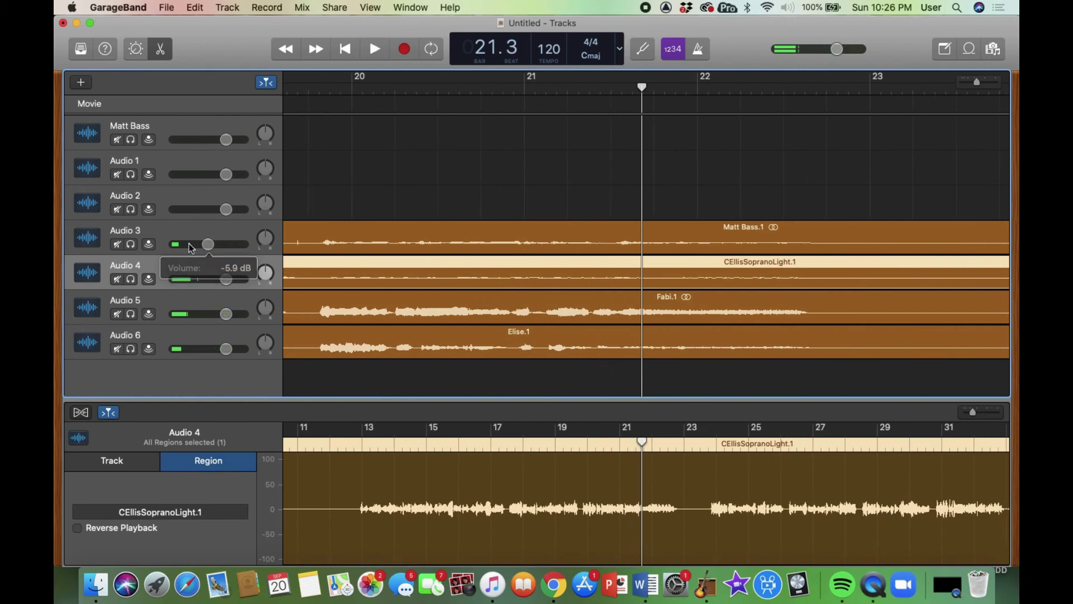
left_click_drag(227, 315, 209, 322)
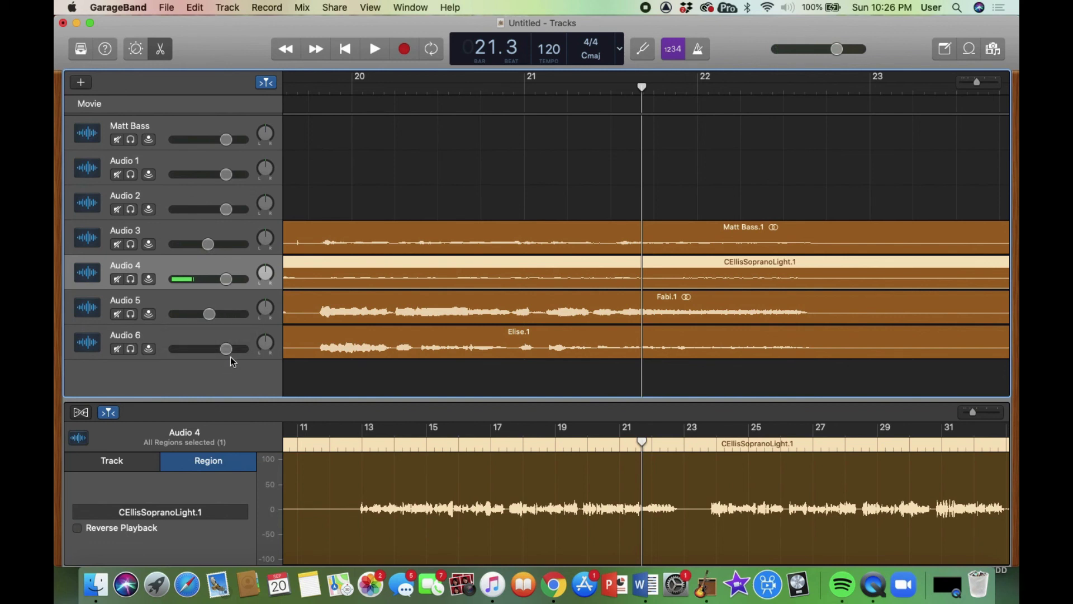
left_click_drag(226, 349, 213, 349)
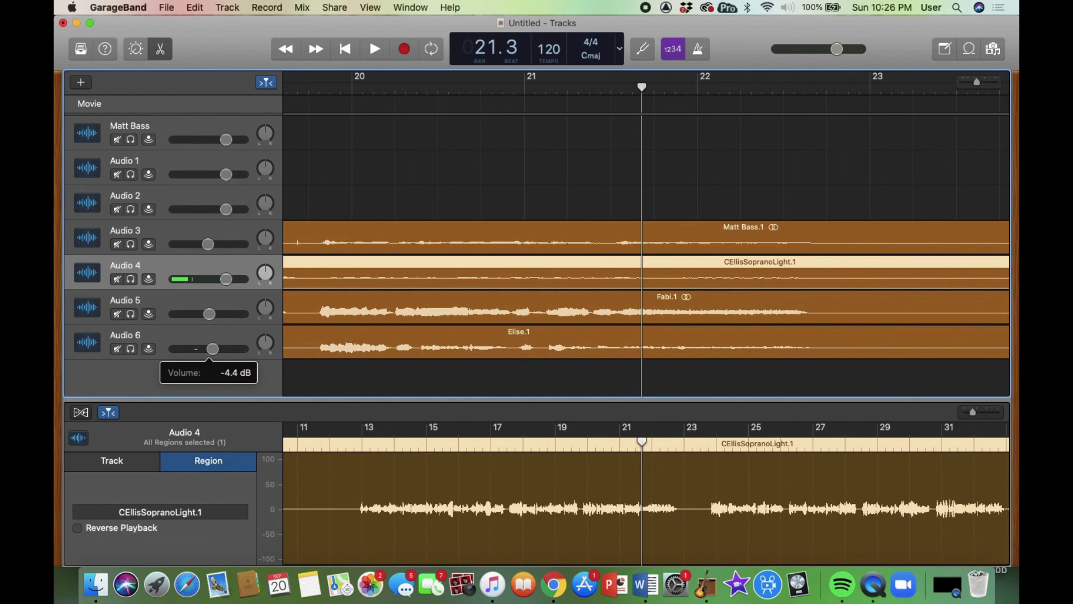
key("space")
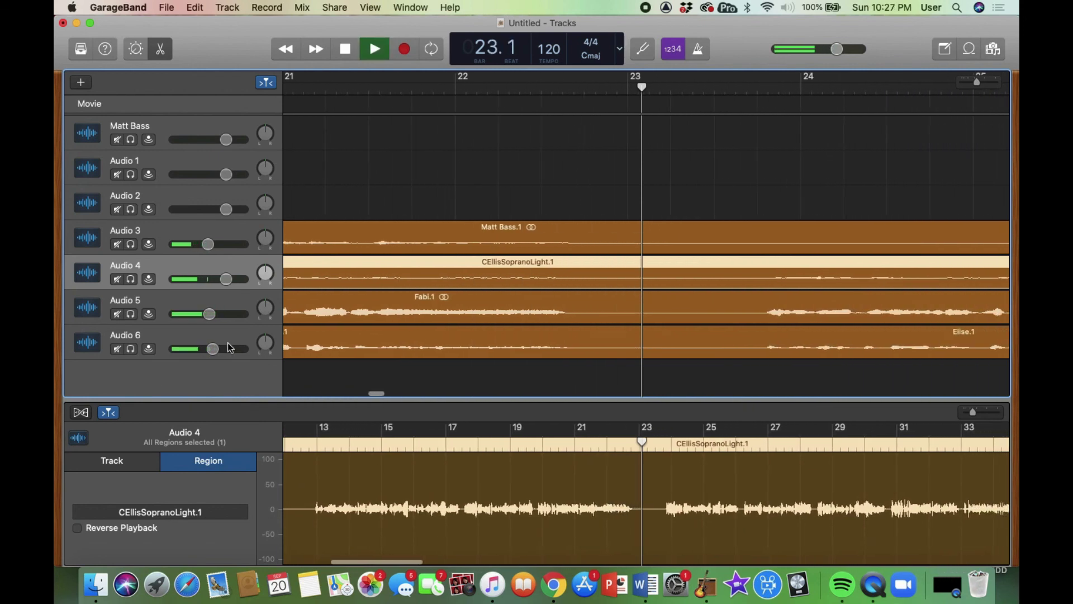
key("space")
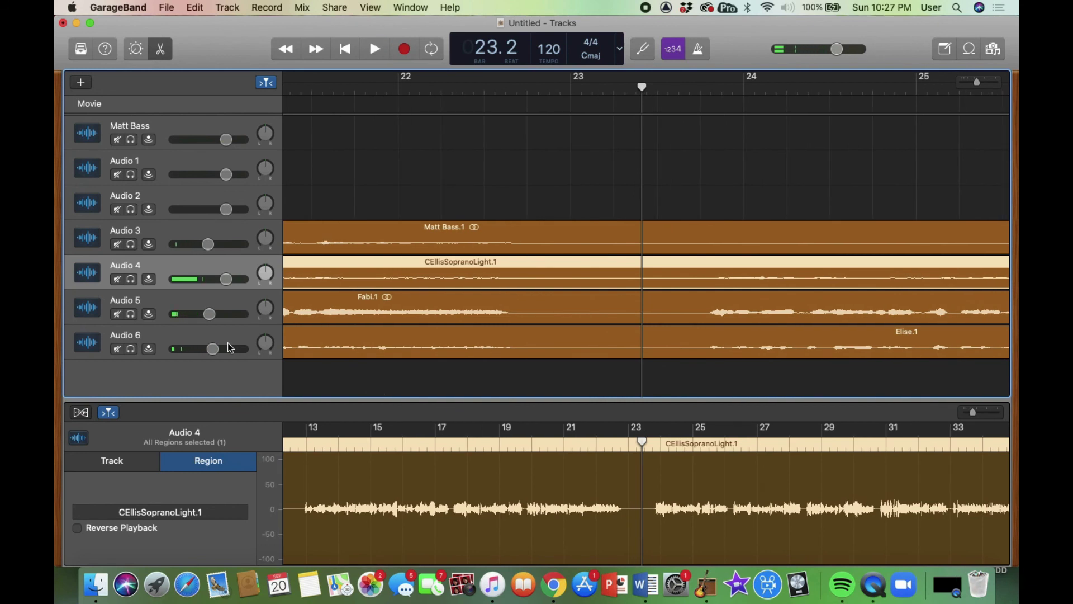